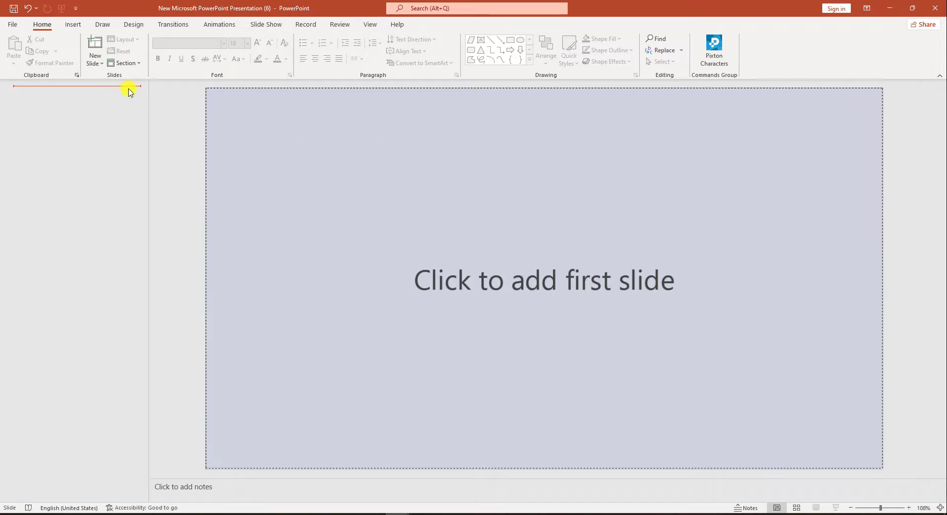
Add a new slide with the Blank layout.
{"action": "left_click", "coordinate": [98, 66]}
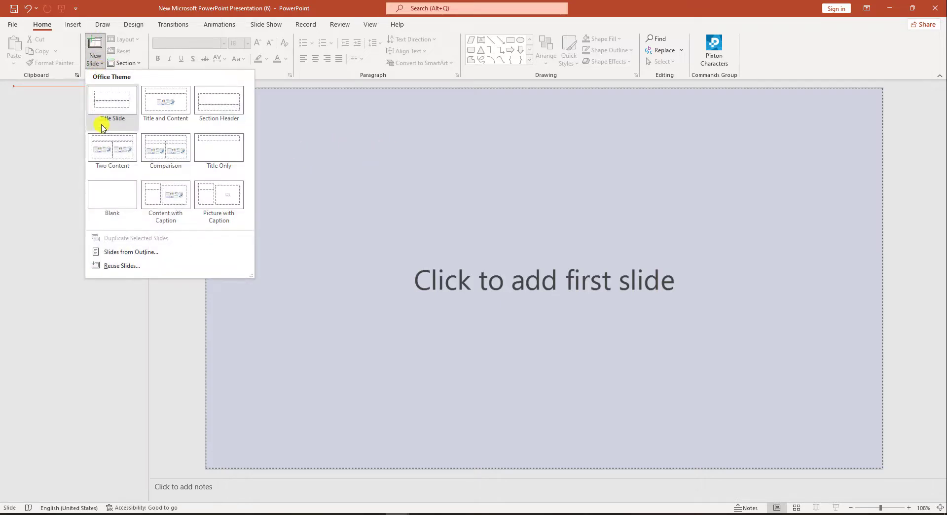
{"action": "left_click", "coordinate": [105, 183]}
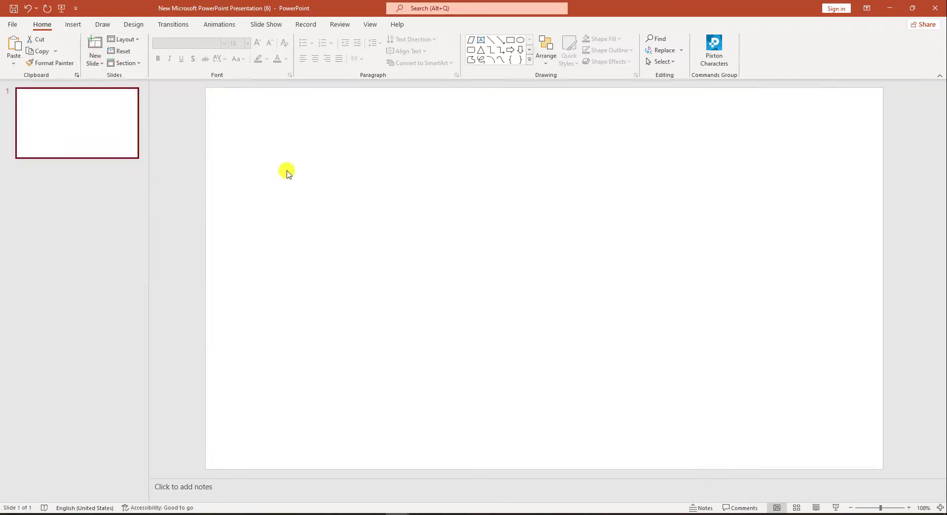
Draw a parallelogram and place it against the slide's top edge.
{"action": "left_click", "coordinate": [74, 26]}
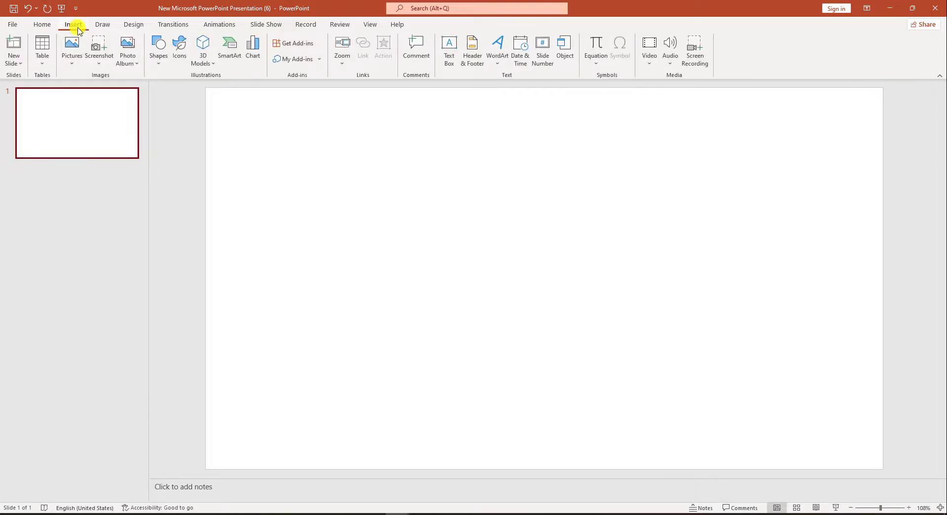
{"action": "left_click", "coordinate": [159, 65]}
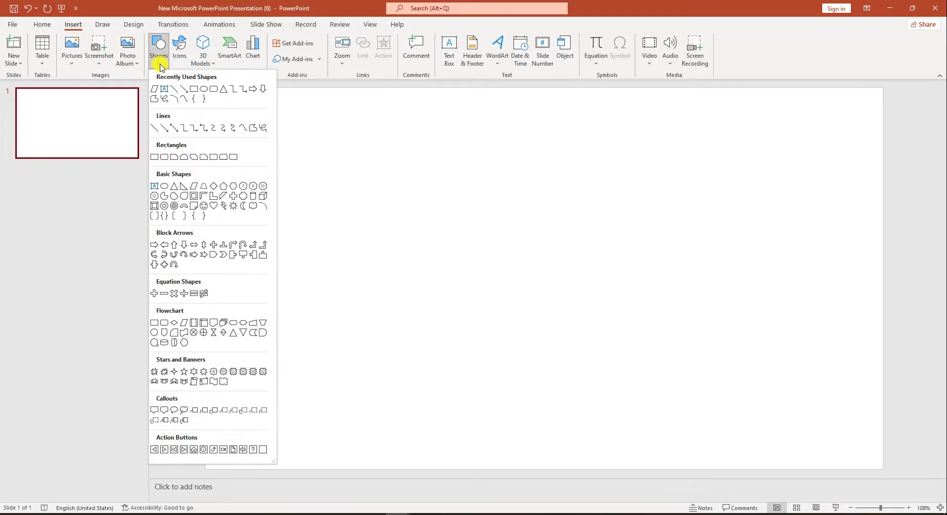
{"action": "left_click", "coordinate": [194, 187]}
{"action": "left_click_drag", "start_coordinate": [430, 101], "coordinate": [567, 123]}
{"action": "mouse_move", "coordinate": [505, 114]}
{"action": "left_mouse_down"}
{"action": "mouse_move", "coordinate": [505, 104]}
{"action": "mouse_move", "coordinate": [508, 115]}
{"action": "left_mouse_up"}
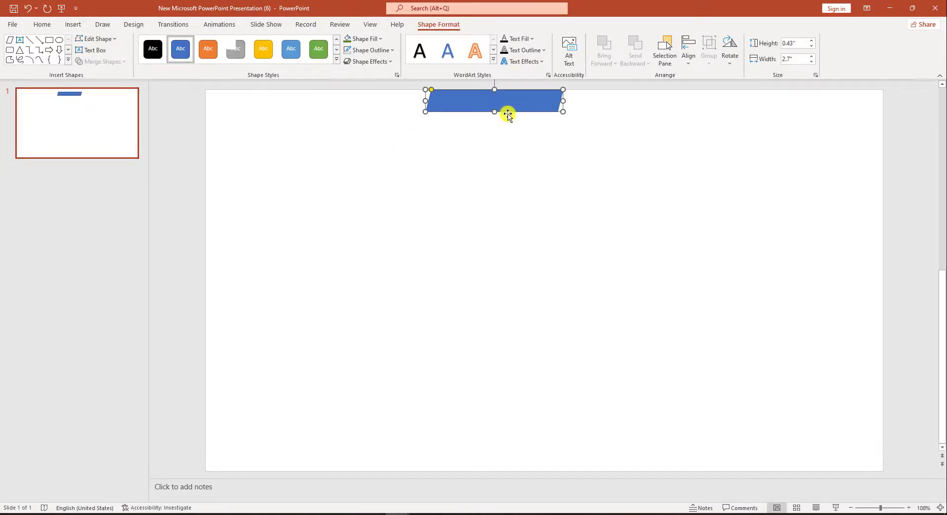
Remove the parallelogram's outline and stack a duplicate flush beneath it.
{"action": "left_click", "coordinate": [394, 52]}
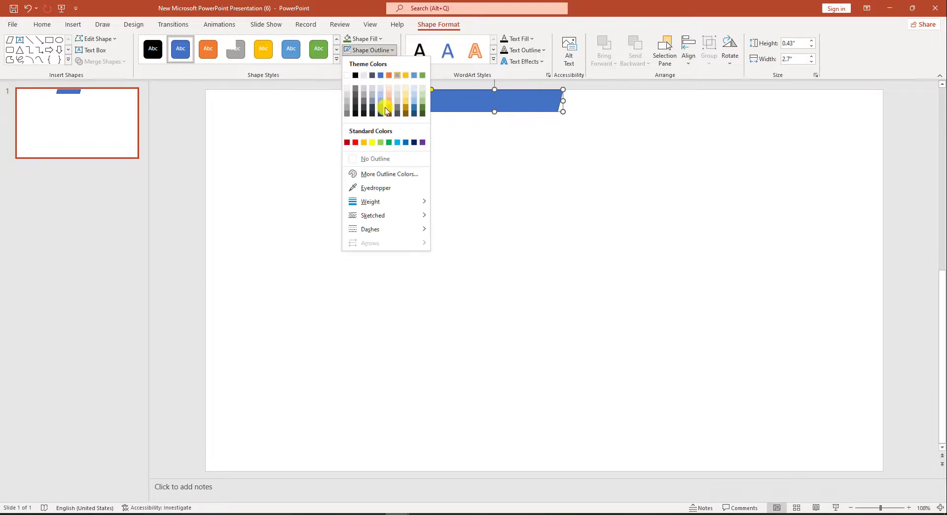
{"action": "left_click", "coordinate": [380, 160]}
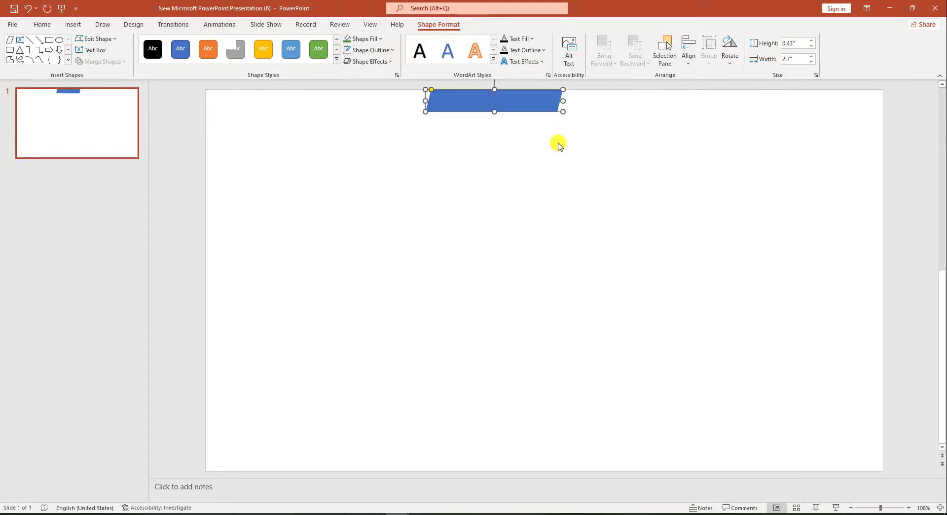
{"action": "key", "text": "ctrl+d"}
{"action": "left_click_drag", "start_coordinate": [523, 112], "coordinate": [504, 121]}
Join the two strips flush and place a copied block of strips beneath them.
{"action": "left_click", "coordinate": [540, 186]}
{"action": "key", "text": "ctrl+a"}
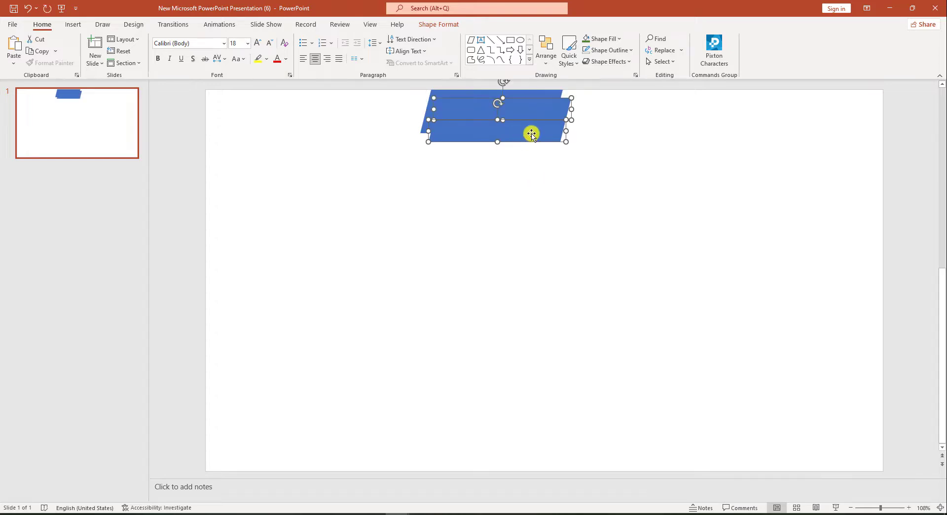
{"action": "key", "text": "ctrl+z"}
{"action": "left_click_drag", "start_coordinate": [511, 171], "coordinate": [515, 168]}
{"action": "left_click", "coordinate": [514, 242]}
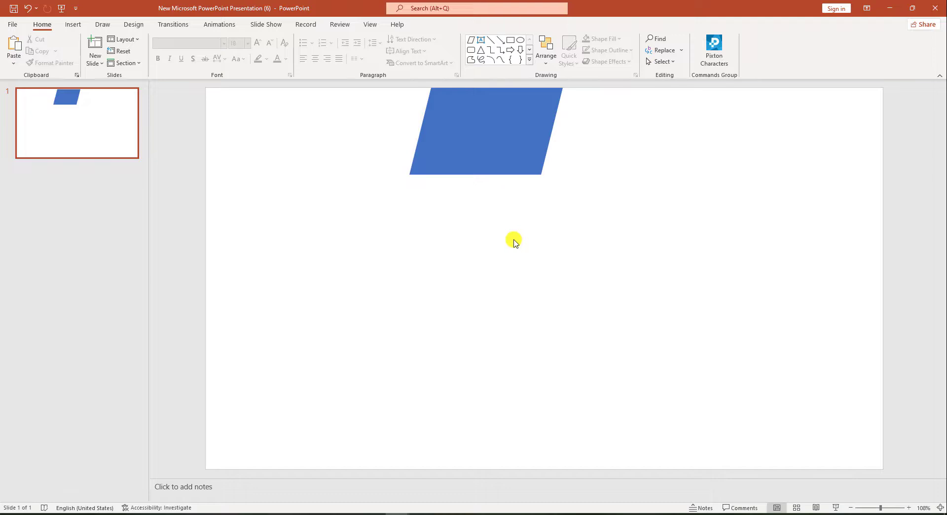
{"action": "key", "text": "ctrl+a"}
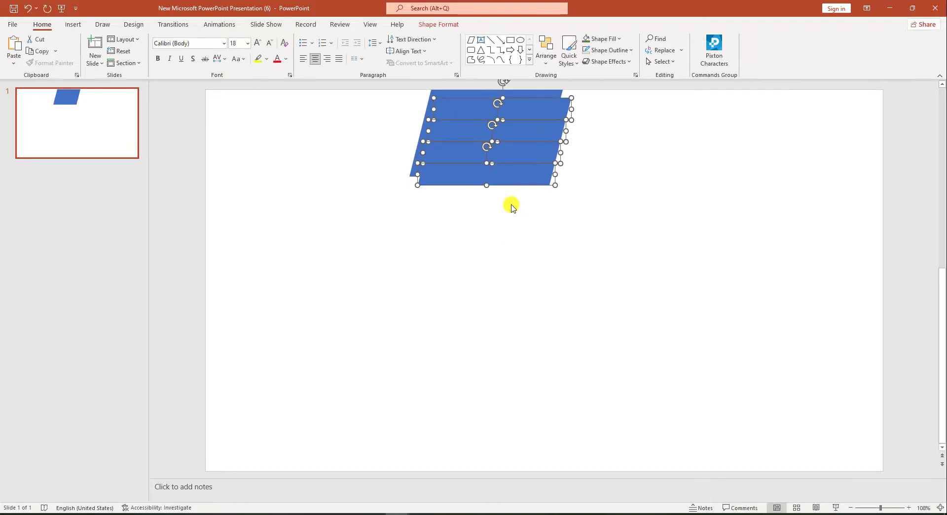
{"action": "left_click_drag", "start_coordinate": [524, 154], "coordinate": [526, 226]}
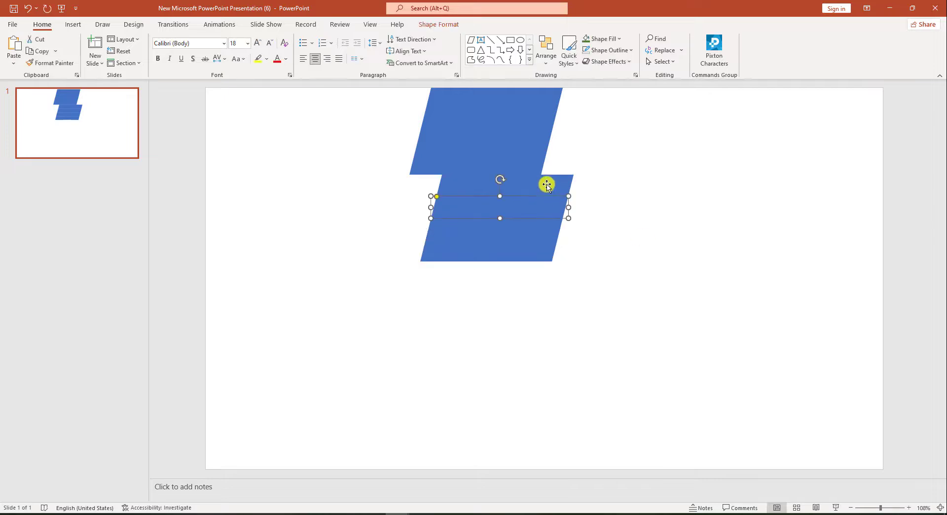
Extend the column further down with another copied block of strips.
{"action": "left_click_drag", "start_coordinate": [614, 141], "coordinate": [493, 312]}
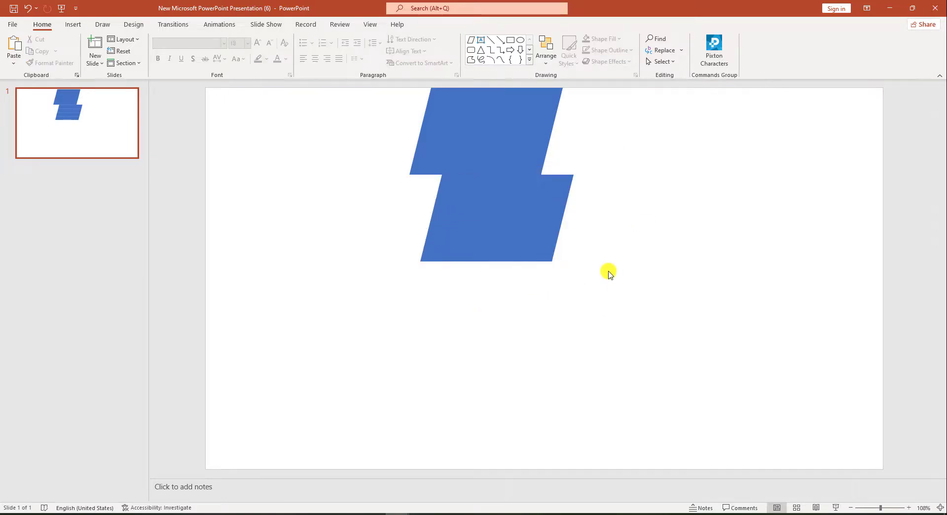
{"action": "key", "text": "ctrl+a"}
{"action": "left_click_drag", "start_coordinate": [534, 239], "coordinate": [537, 399]}
{"action": "left_click", "coordinate": [610, 310]}
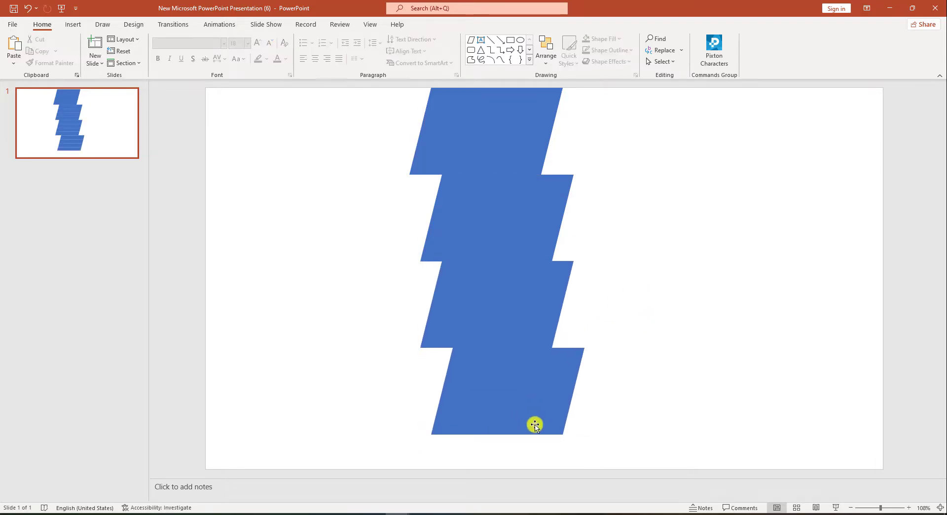
{"action": "left_click", "coordinate": [549, 436]}
{"action": "left_click_drag", "start_coordinate": [531, 443], "coordinate": [514, 458]}
Add a final strip at the slide's bottom edge and shift the second strip right.
{"action": "left_click", "coordinate": [676, 446]}
{"action": "left_click", "coordinate": [577, 442]}
{"action": "left_click", "coordinate": [513, 450]}
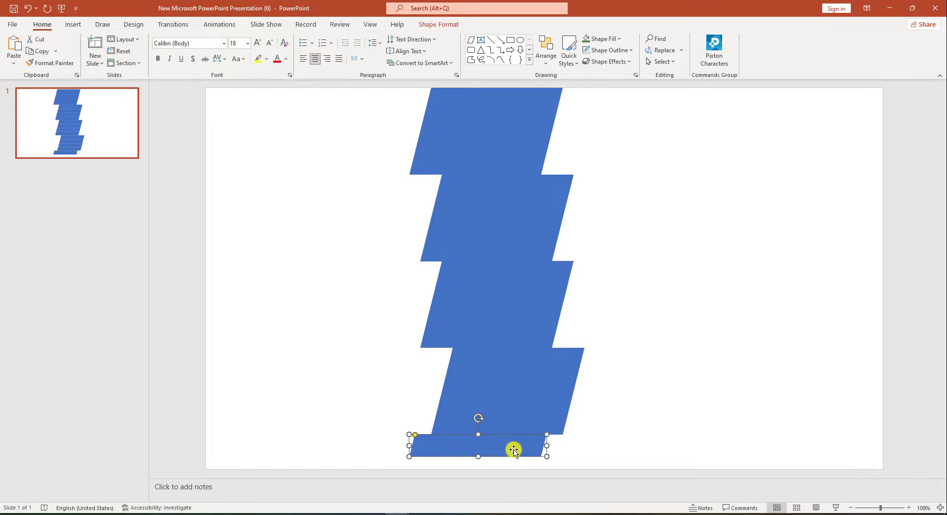
{"action": "key", "text": "ctrl+d"}
{"action": "key", "text": "Down"}
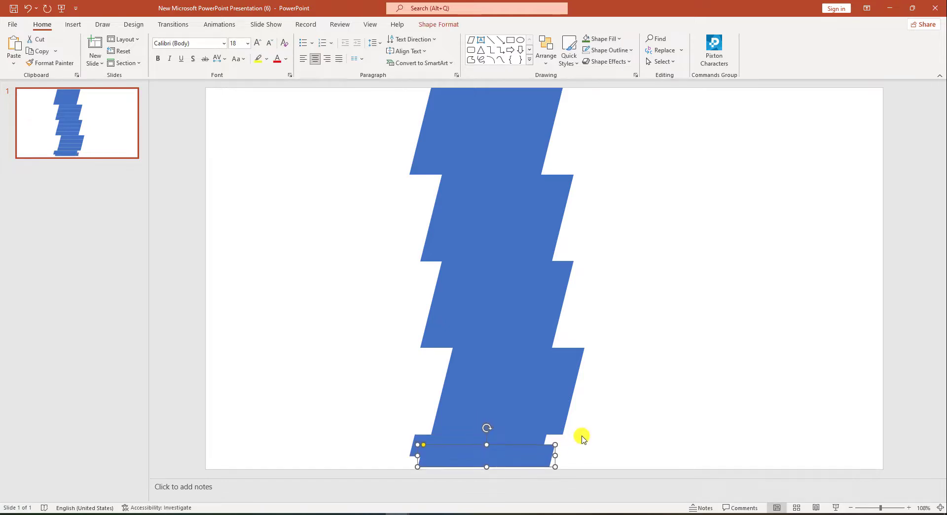
{"action": "left_click", "coordinate": [676, 439]}
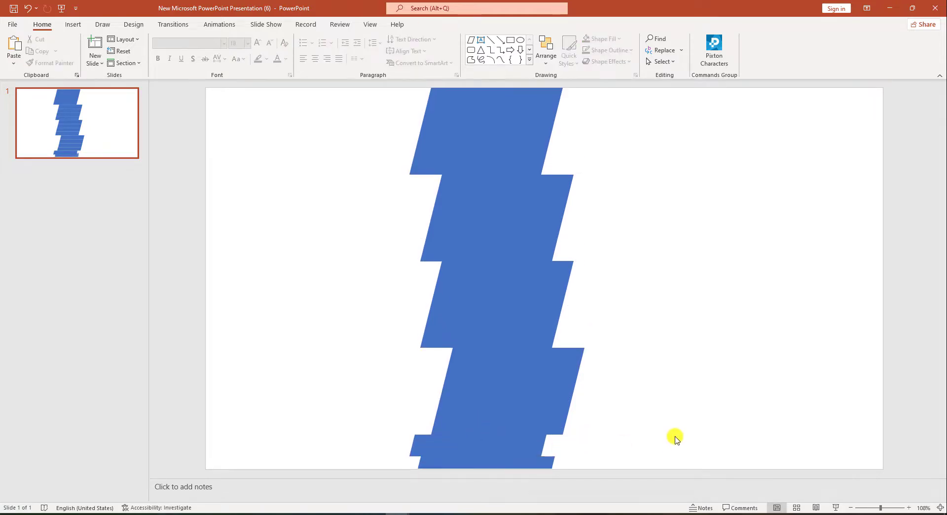
{"action": "left_click", "coordinate": [496, 127]}
{"action": "key", "text": "Right"}
{"action": "key", "text": "Right"}
{"action": "key", "text": "Right"}
{"action": "key", "text": "Right"}
{"action": "key", "text": "Right"}
{"action": "key", "text": "Right"}
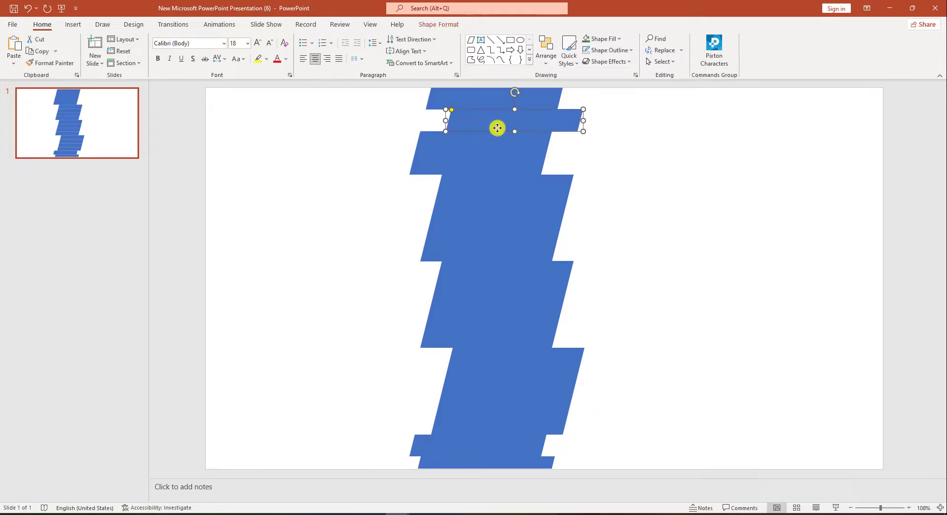
Nudge several strips left and right with arrow keys to stagger the column's edges.
{"action": "left_click", "coordinate": [481, 158]}
{"action": "left_click", "coordinate": [464, 146]}
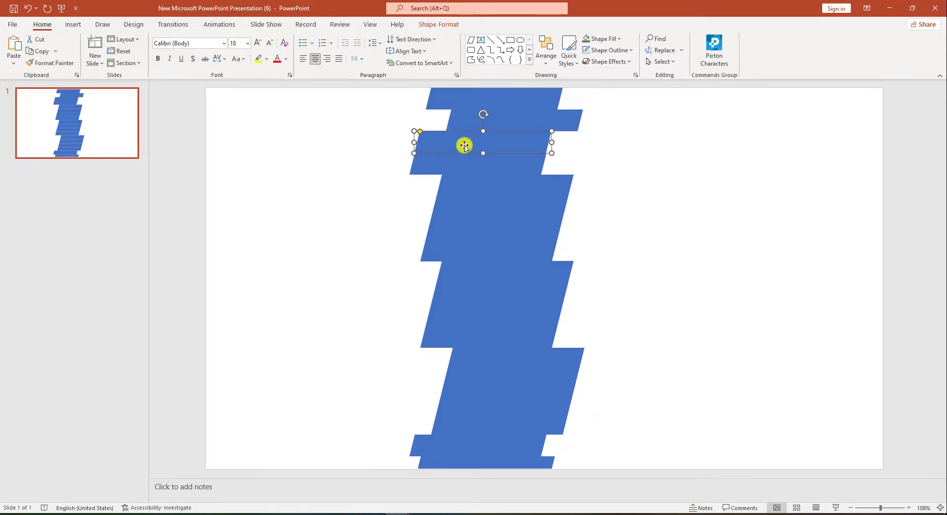
{"action": "key", "text": "Left"}
{"action": "key", "text": "Left"}
{"action": "key", "text": "Left"}
{"action": "key", "text": "Left"}
{"action": "key", "text": "Left"}
{"action": "left_click", "coordinate": [480, 159]}
{"action": "key", "text": "Right"}
{"action": "key", "text": "Right"}
{"action": "key", "text": "Right"}
{"action": "key", "text": "Right"}
{"action": "left_click", "coordinate": [518, 209]}
{"action": "key", "text": "Left"}
{"action": "key", "text": "Left"}
{"action": "key", "text": "Left"}
{"action": "key", "text": "Left"}
{"action": "key", "text": "Left"}
{"action": "key", "text": "Left"}
{"action": "key", "text": "Left"}
{"action": "key", "text": "Left"}
{"action": "key", "text": "Left"}
{"action": "key", "text": "Left"}
{"action": "key", "text": "Left"}
{"action": "left_click", "coordinate": [490, 286]}
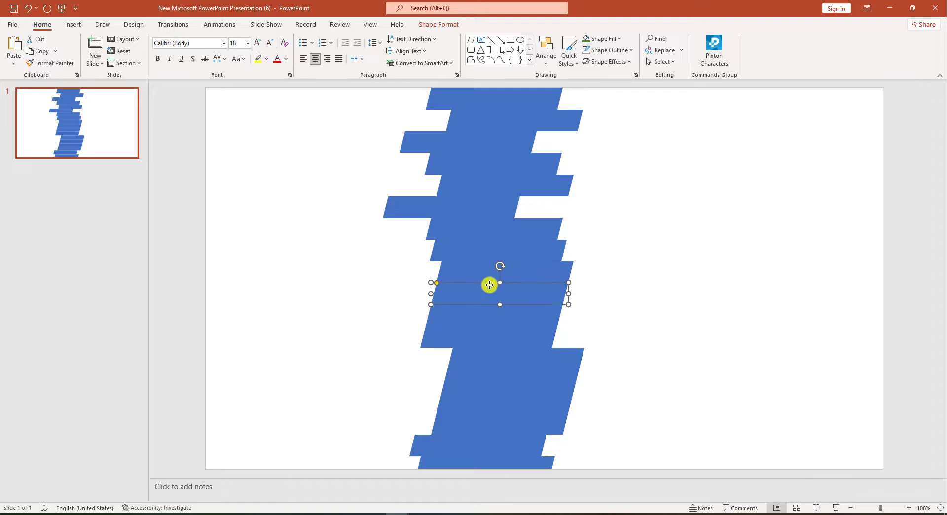
{"action": "key", "text": "Left"}
{"action": "key", "text": "Left"}
{"action": "key", "text": "Left"}
{"action": "key", "text": "Left"}
{"action": "key", "text": "Left"}
{"action": "key", "text": "Left"}
{"action": "left_click", "coordinate": [519, 271]}
{"action": "key", "text": "Left"}
{"action": "key", "text": "Left"}
{"action": "key", "text": "Left"}
{"action": "key", "text": "Left"}
{"action": "key", "text": "Left"}
{"action": "key", "text": "Left"}
{"action": "key", "text": "Left"}
{"action": "left_click", "coordinate": [558, 252]}
{"action": "key", "text": "Left"}
{"action": "key", "text": "Left"}
{"action": "key", "text": "Left"}
{"action": "key", "text": "Left"}
{"action": "key", "text": "Left"}
{"action": "key", "text": "Left"}
{"action": "key", "text": "Left"}
{"action": "key", "text": "Left"}
{"action": "key", "text": "Left"}
{"action": "left_click", "coordinate": [510, 143]}
{"action": "left_click", "coordinate": [520, 312]}
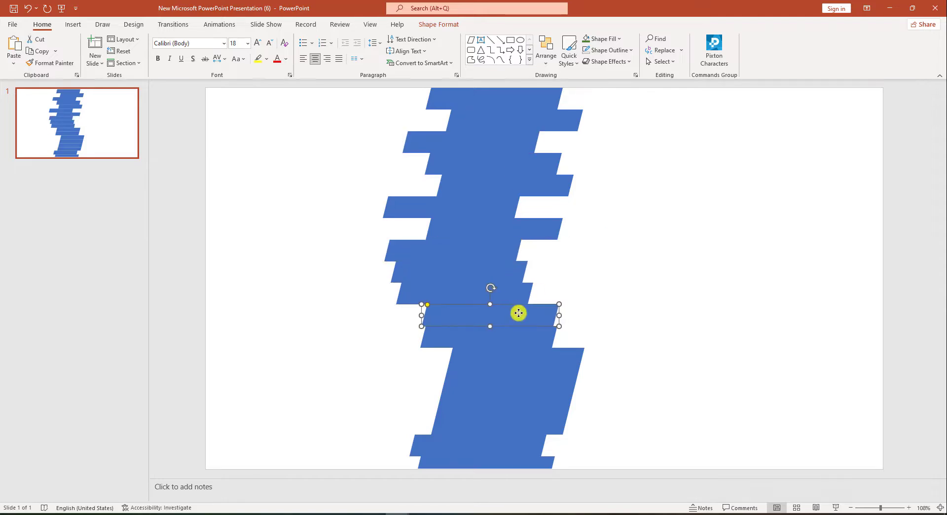
{"action": "key", "text": "Left"}
{"action": "key", "text": "Left"}
{"action": "key", "text": "Left"}
{"action": "key", "text": "Left"}
{"action": "key", "text": "Left"}
{"action": "key", "text": "Left"}
{"action": "key", "text": "Left"}
{"action": "key", "text": "Left"}
{"action": "left_click", "coordinate": [520, 373]}
{"action": "key", "text": "Left"}
{"action": "key", "text": "Left"}
{"action": "key", "text": "Left"}
{"action": "key", "text": "Left"}
{"action": "key", "text": "Left"}
{"action": "key", "text": "Left"}
{"action": "key", "text": "Left"}
{"action": "key", "text": "Left"}
{"action": "key", "text": "Left"}
{"action": "key", "text": "Left"}
{"action": "key", "text": "Left"}
{"action": "left_click", "coordinate": [486, 424]}
{"action": "key", "text": "Left"}
{"action": "key", "text": "Left"}
{"action": "key", "text": "Left"}
{"action": "key", "text": "Left"}
{"action": "key", "text": "Left"}
{"action": "key", "text": "Left"}
{"action": "key", "text": "Left"}
{"action": "key", "text": "Left"}
{"action": "key", "text": "Left"}
{"action": "key", "text": "Left"}
{"action": "key", "text": "Left"}
{"action": "key", "text": "Left"}
{"action": "left_click", "coordinate": [648, 301]}
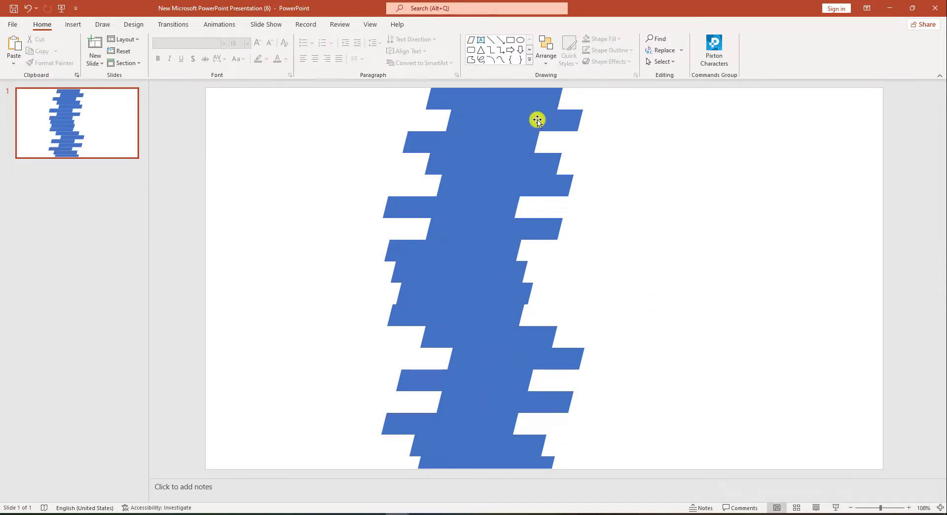
Multi-select the second strip and every other strip down to the bottom one.
{"action": "left_click", "coordinate": [537, 119]}
{"action": "left_click", "coordinate": [527, 160], "text": "shift"}
{"action": "left_click", "coordinate": [497, 208], "text": "shift"}
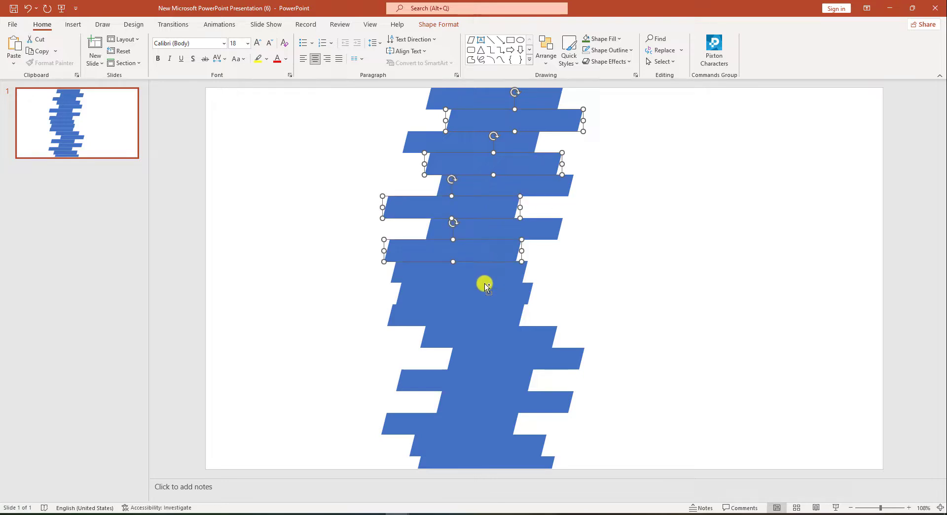
{"action": "left_click", "coordinate": [494, 335], "text": "shift"}
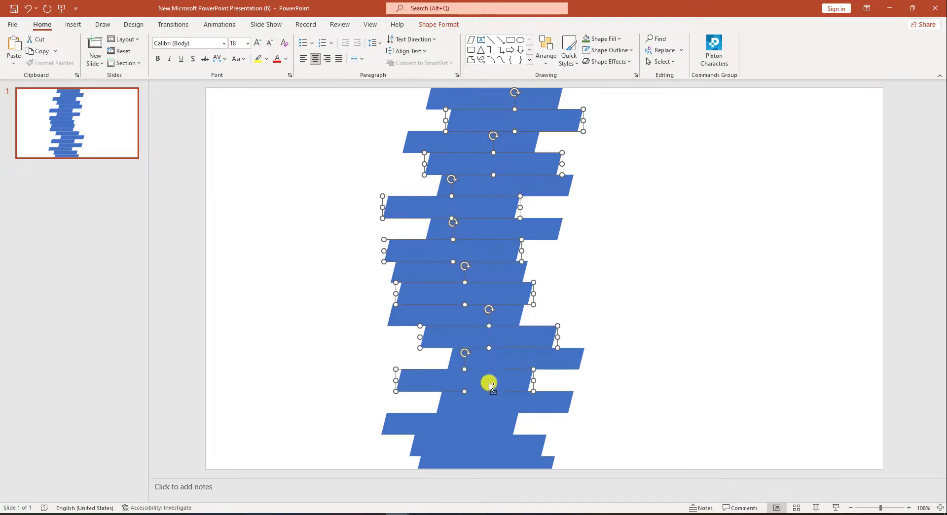
{"action": "left_click", "coordinate": [485, 425], "text": "shift"}
{"action": "left_click", "coordinate": [498, 464], "text": "shift"}
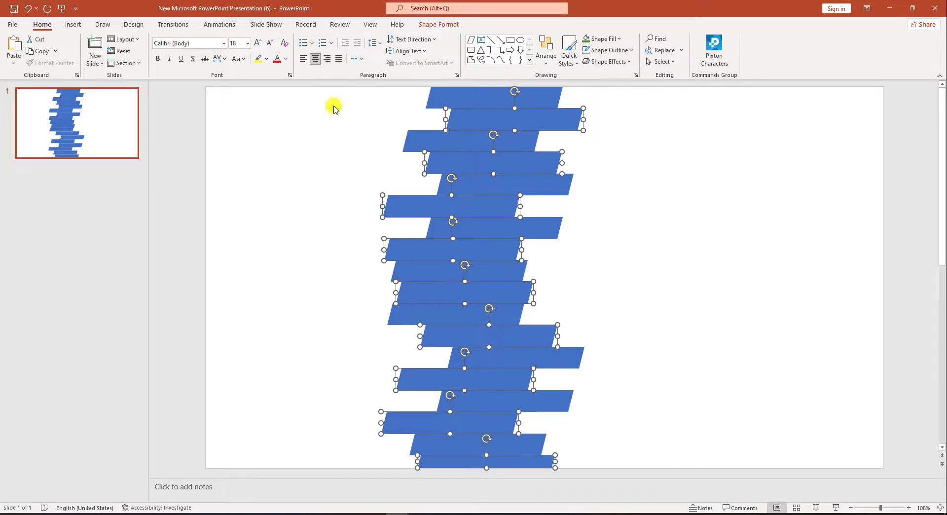
Fill the selected strips with orange.
{"action": "left_click", "coordinate": [437, 26]}
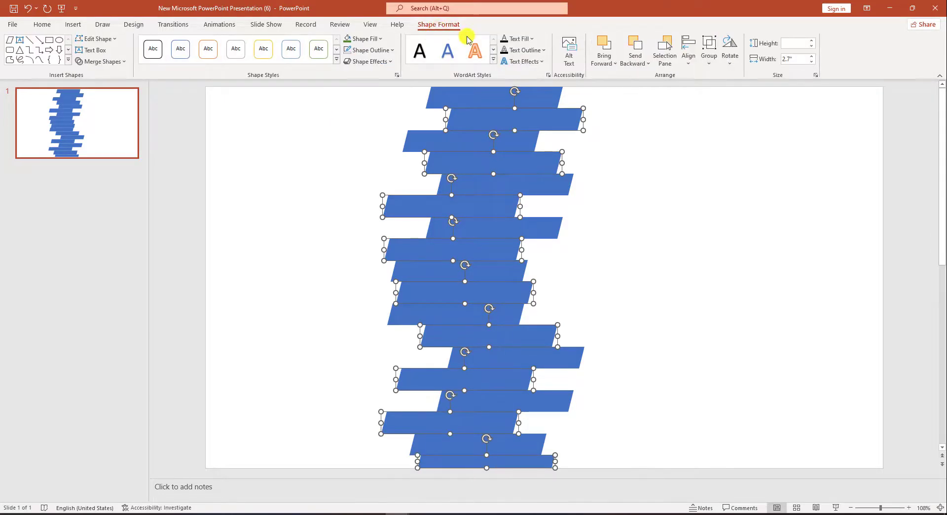
{"action": "left_click", "coordinate": [362, 38]}
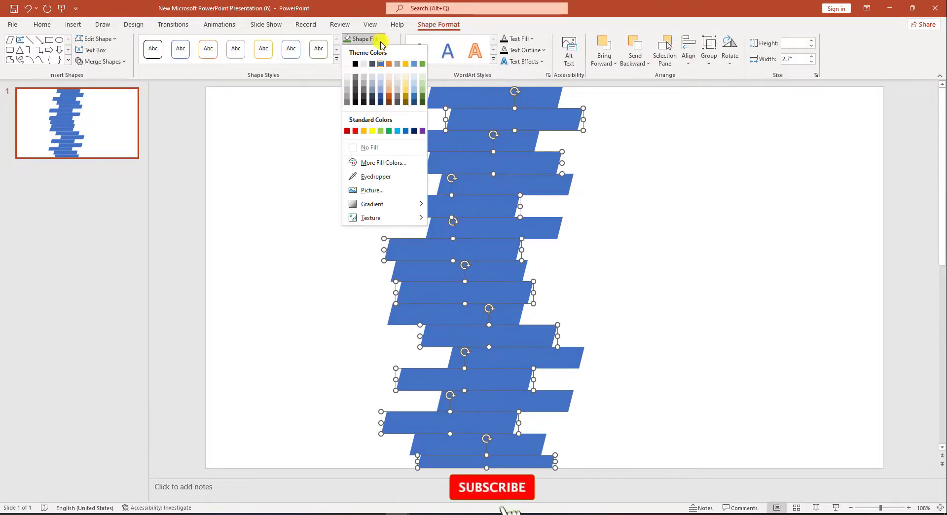
{"action": "left_click", "coordinate": [388, 94]}
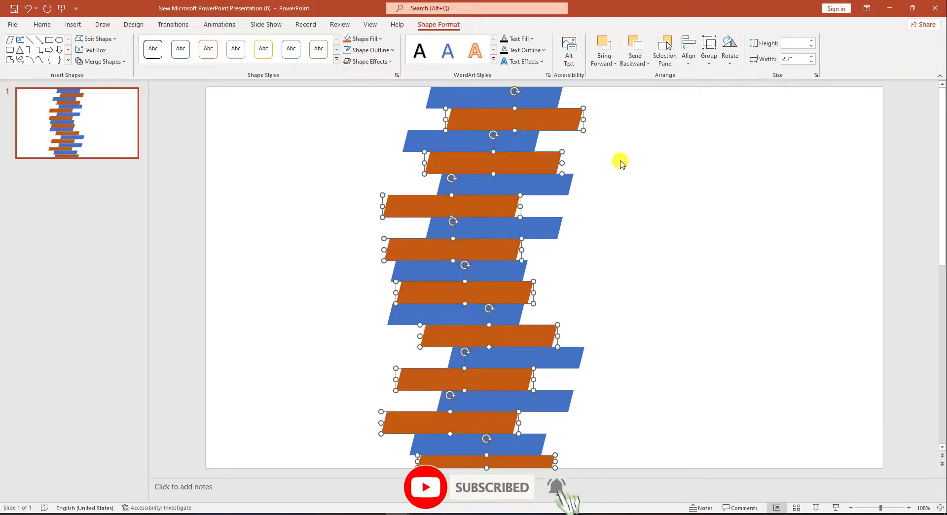
Union the orange strips into one shape.
{"action": "left_click", "coordinate": [121, 61]}
{"action": "left_click", "coordinate": [107, 75]}
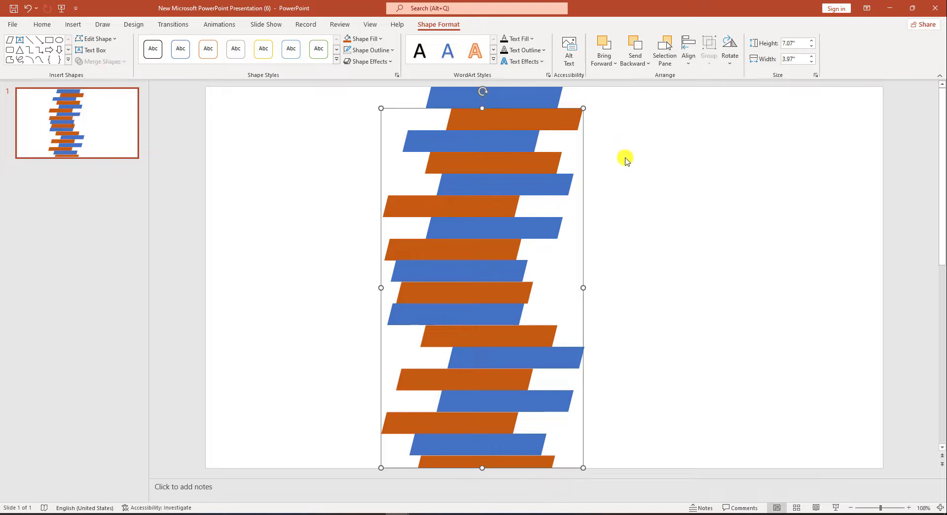
{"action": "left_click", "coordinate": [653, 175]}
{"action": "left_click", "coordinate": [73, 25]}
Draw a large rectangle over the slide's left portion and send it to back.
{"action": "left_click", "coordinate": [158, 49]}
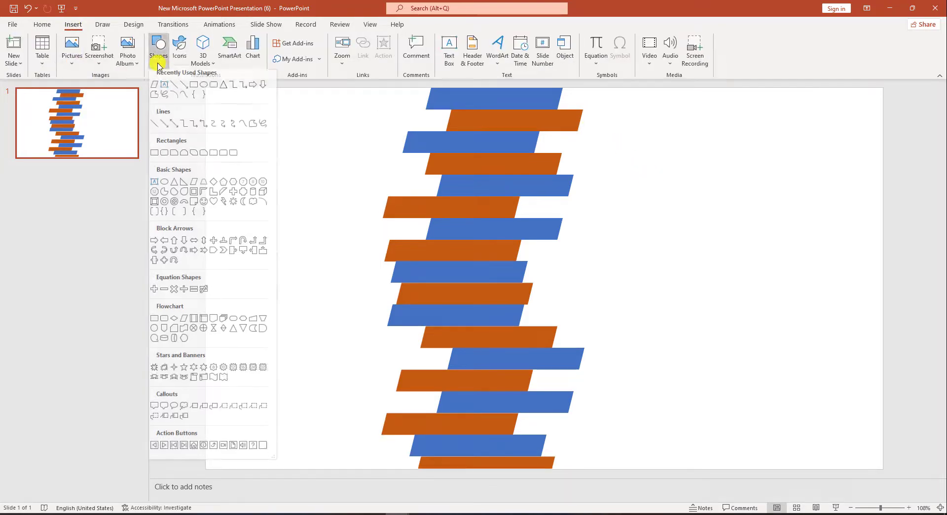
{"action": "left_click", "coordinate": [196, 90]}
{"action": "left_click_drag", "start_coordinate": [197, 85], "coordinate": [488, 468]}
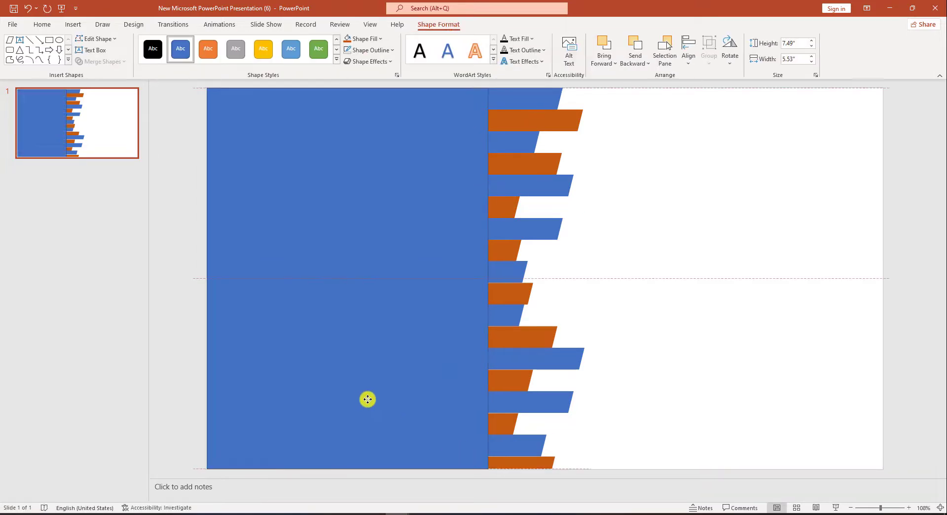
{"action": "right_click", "coordinate": [394, 235]}
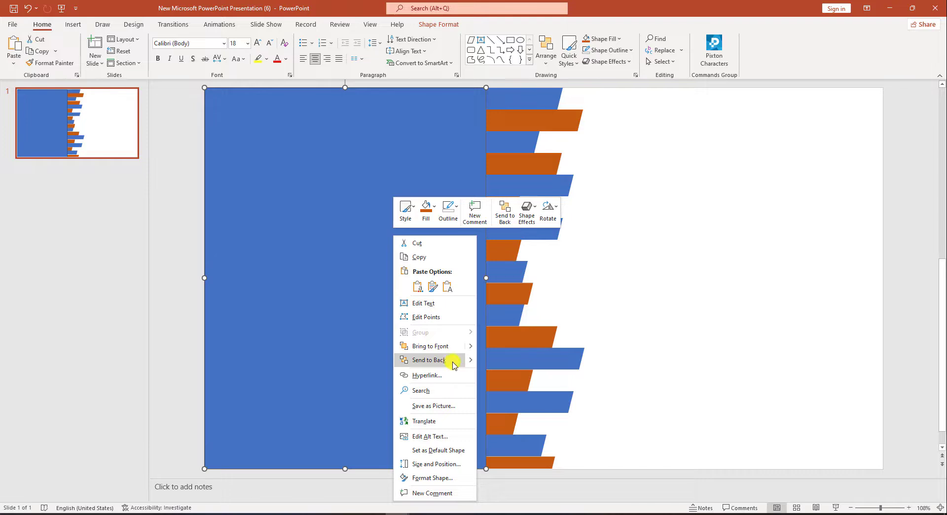
{"action": "mouse_move", "coordinate": [470, 365]}
{"action": "left_click", "coordinate": [513, 361]}
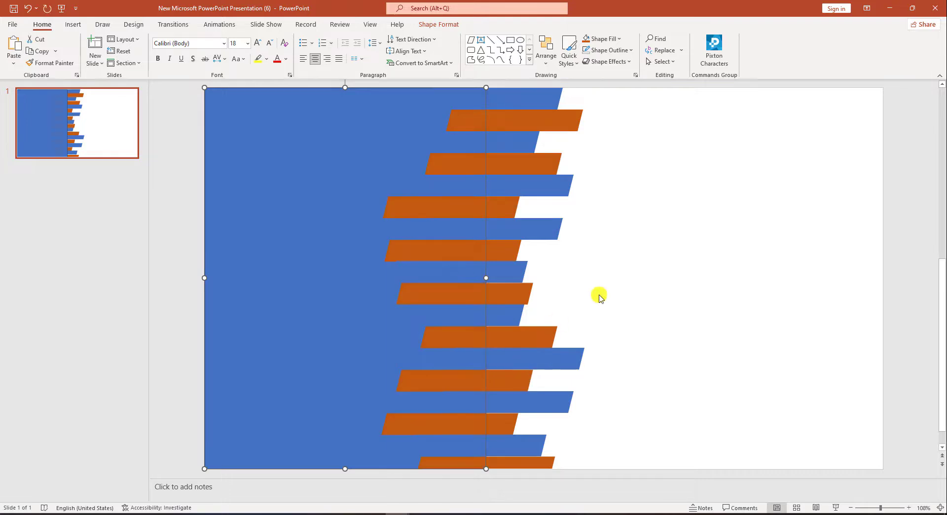
Select the rectangle together with the orange strip shape.
{"action": "left_click", "coordinate": [598, 295]}
{"action": "double_click", "coordinate": [275, 224]}
{"action": "left_click", "coordinate": [526, 168], "text": "shift"}
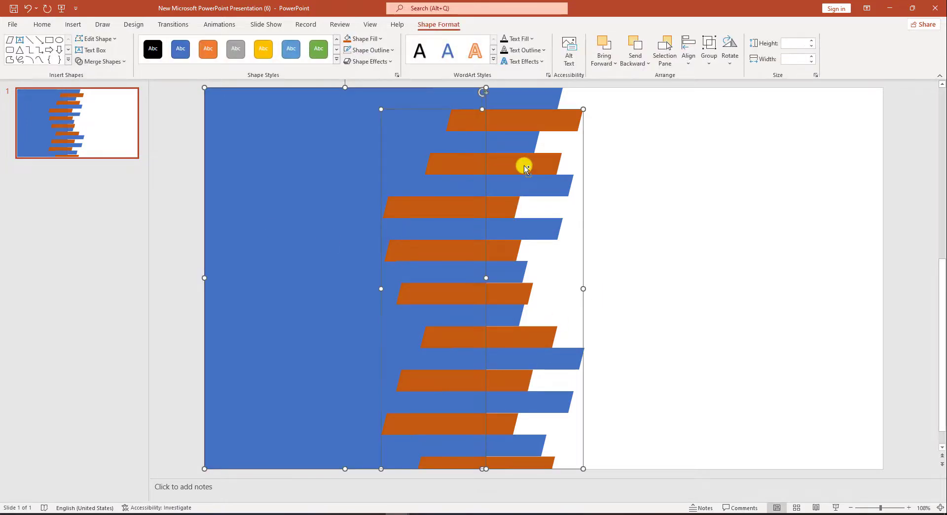
Subtract the orange strips from the rectangle, then select all nine blue strips.
{"action": "left_click", "coordinate": [126, 63]}
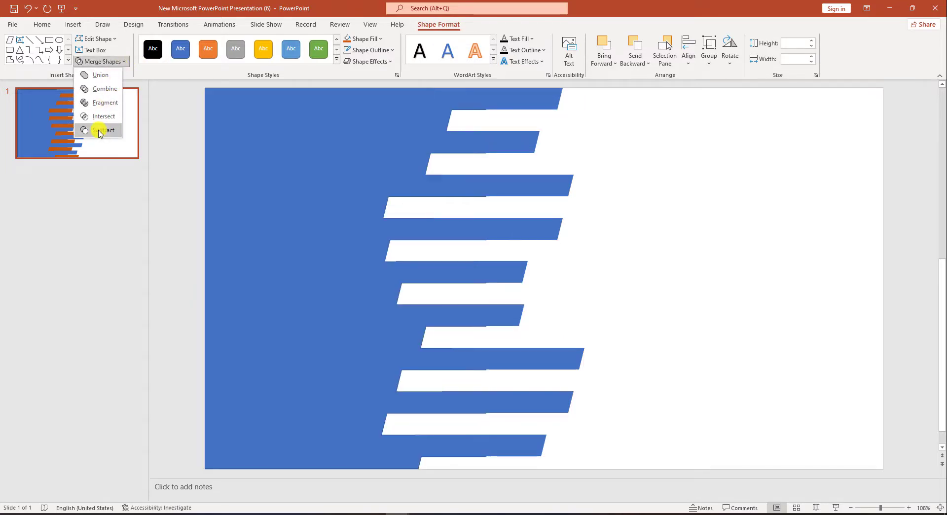
{"action": "left_click", "coordinate": [103, 131]}
{"action": "left_click", "coordinate": [542, 99]}
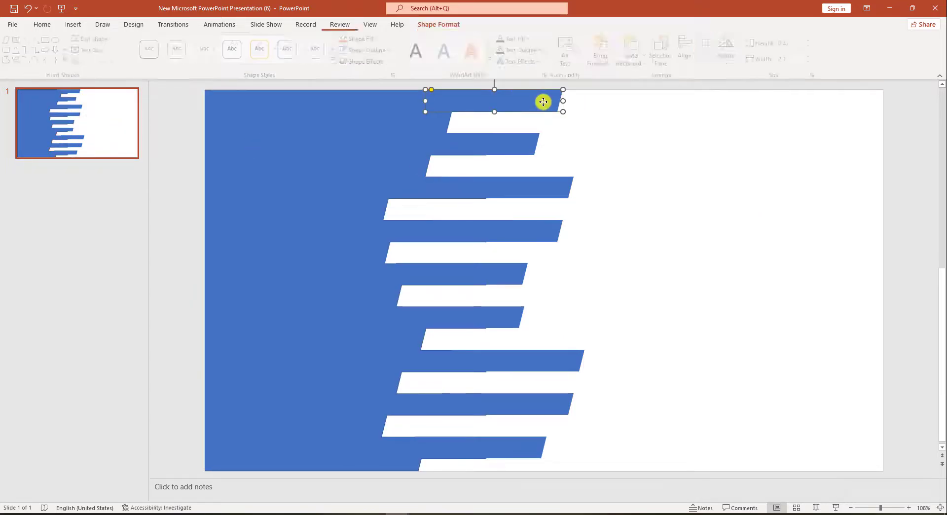
{"action": "left_click", "coordinate": [516, 140], "text": "shift"}
{"action": "left_click", "coordinate": [529, 189], "text": "shift"}
{"action": "left_click", "coordinate": [514, 231], "text": "shift"}
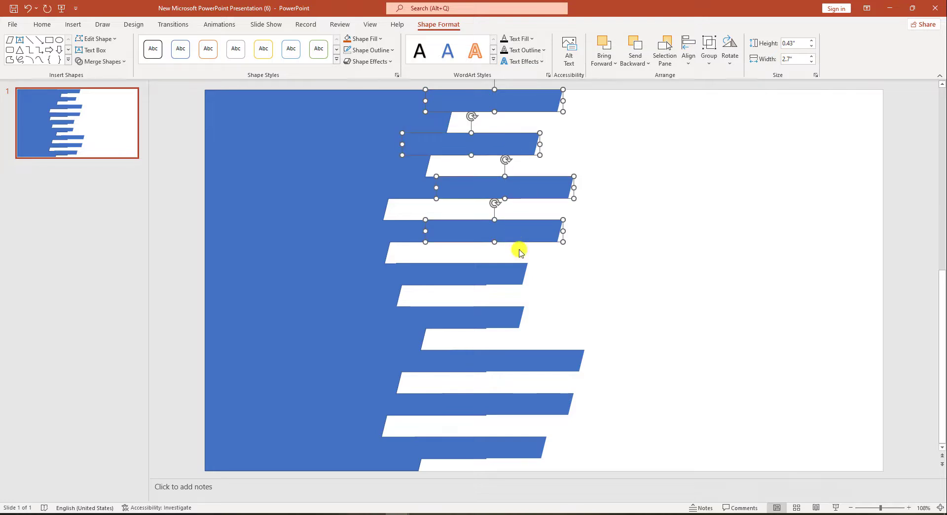
{"action": "left_click", "coordinate": [499, 272], "text": "shift"}
{"action": "left_click", "coordinate": [499, 316], "text": "shift"}
{"action": "left_click", "coordinate": [532, 364], "text": "shift"}
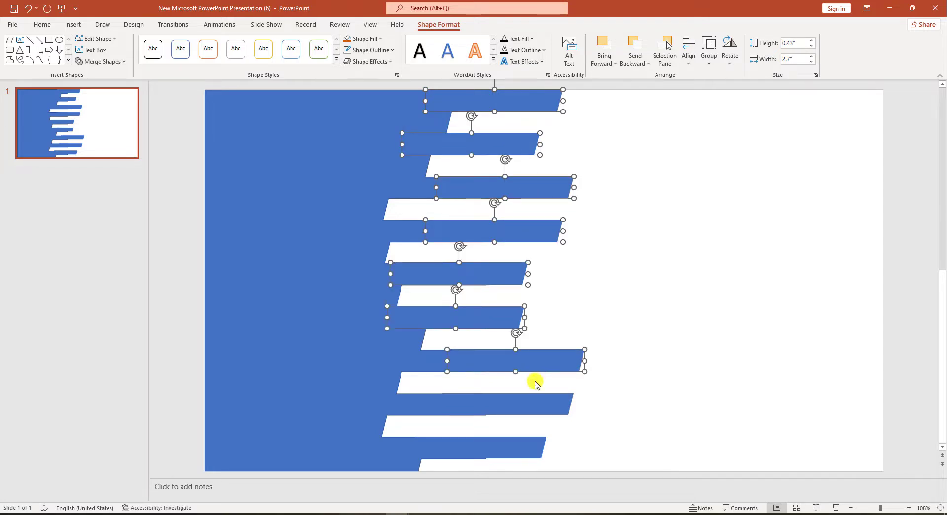
{"action": "left_click", "coordinate": [532, 410], "text": "shift"}
{"action": "left_click", "coordinate": [524, 448], "text": "shift"}
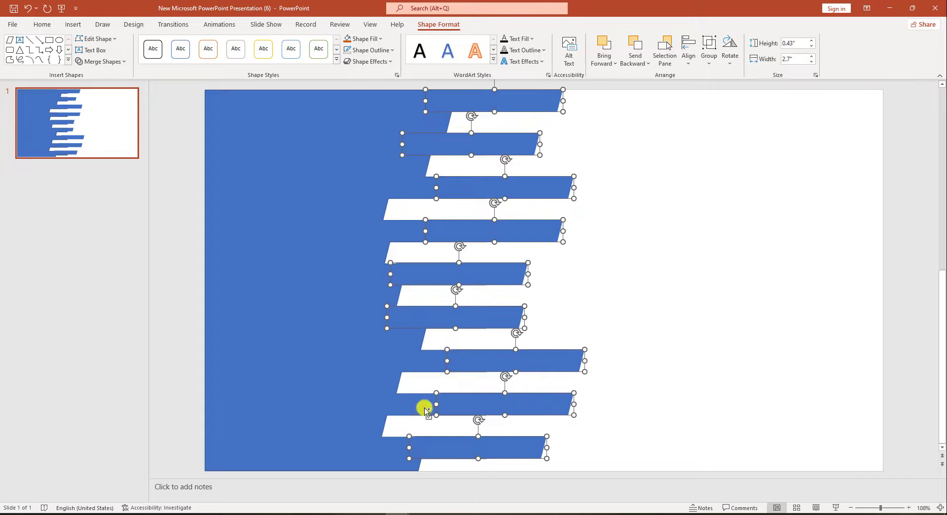
Union the blue strips with the notched rectangle into one shape.
{"action": "left_click", "coordinate": [286, 300], "text": "shift"}
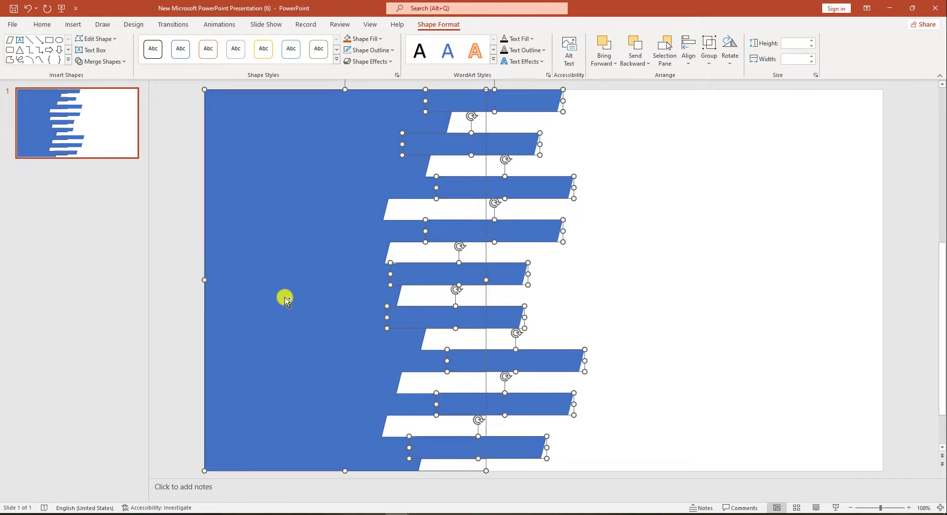
{"action": "left_click", "coordinate": [120, 62]}
{"action": "left_click", "coordinate": [101, 74]}
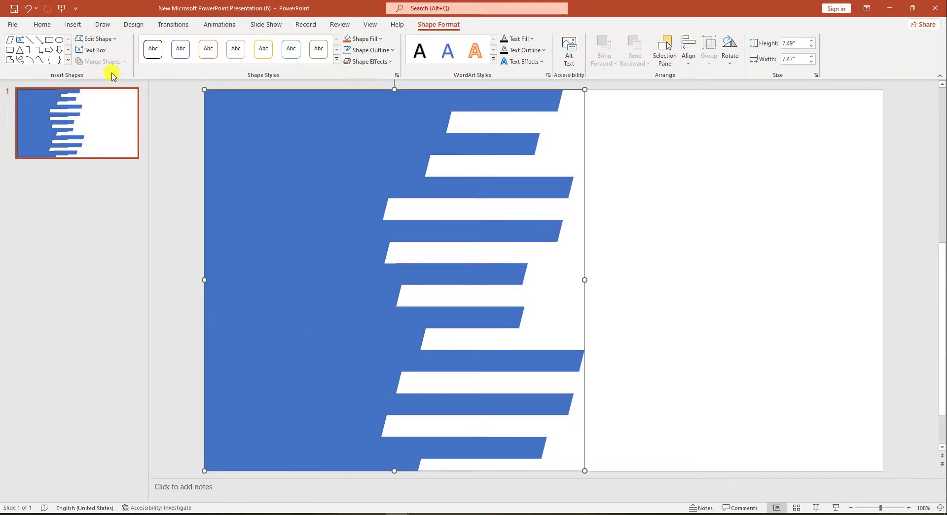
{"action": "left_click", "coordinate": [740, 260]}
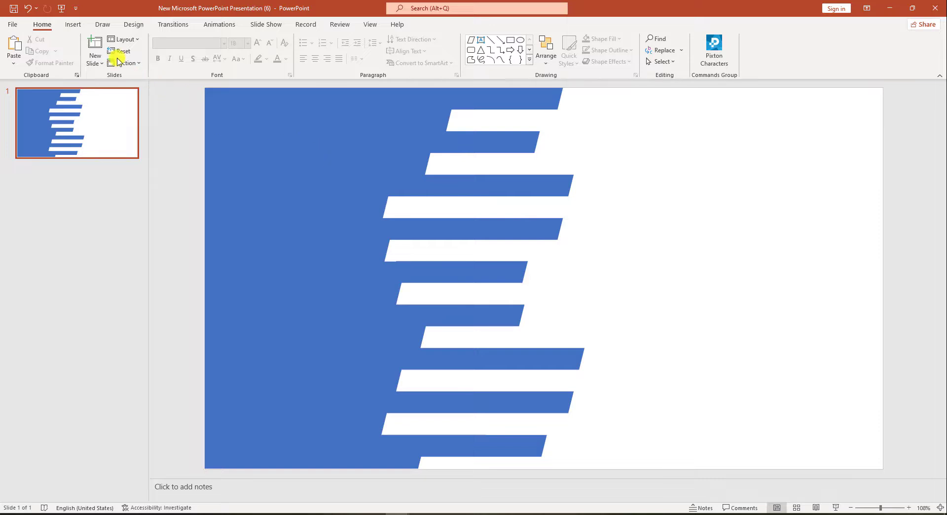
Insert the forest photo from this device.
{"action": "left_click", "coordinate": [72, 26]}
{"action": "left_click", "coordinate": [71, 52]}
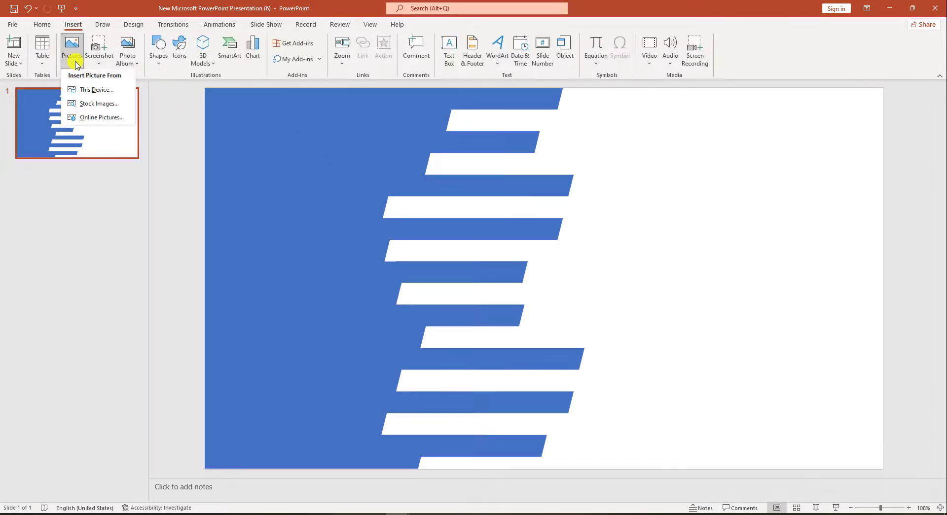
{"action": "left_click", "coordinate": [86, 92]}
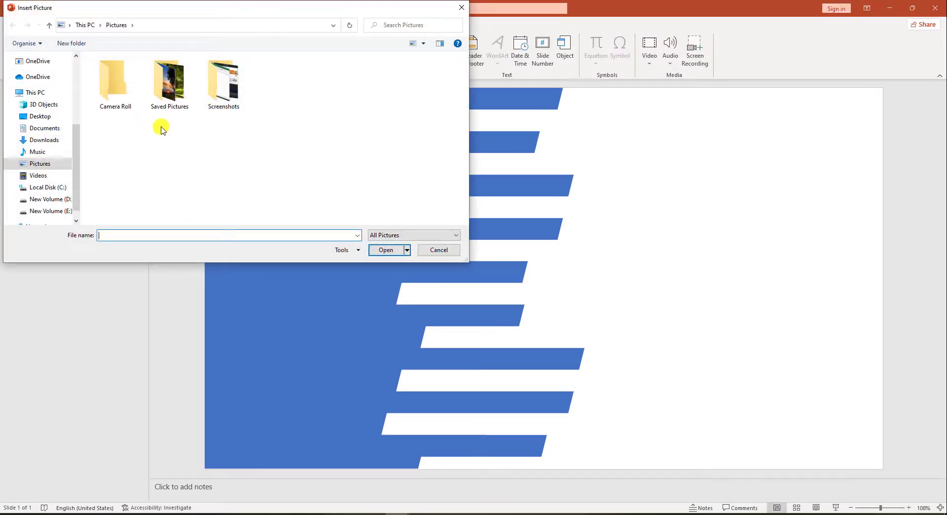
{"action": "left_click_drag", "start_coordinate": [79, 126], "coordinate": [83, 52]}
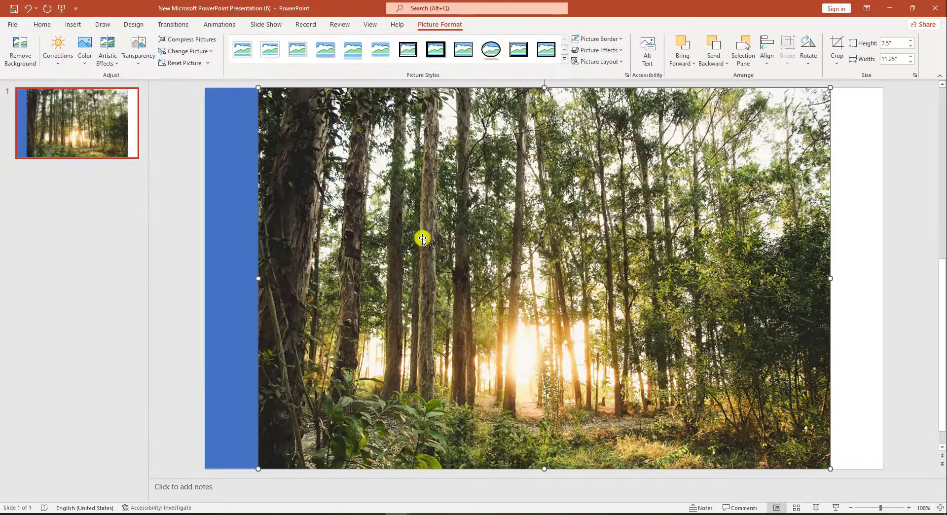
Align the forest photo with the slide's right edge and send it to back.
{"action": "left_click_drag", "start_coordinate": [598, 214], "coordinate": [630, 213]}
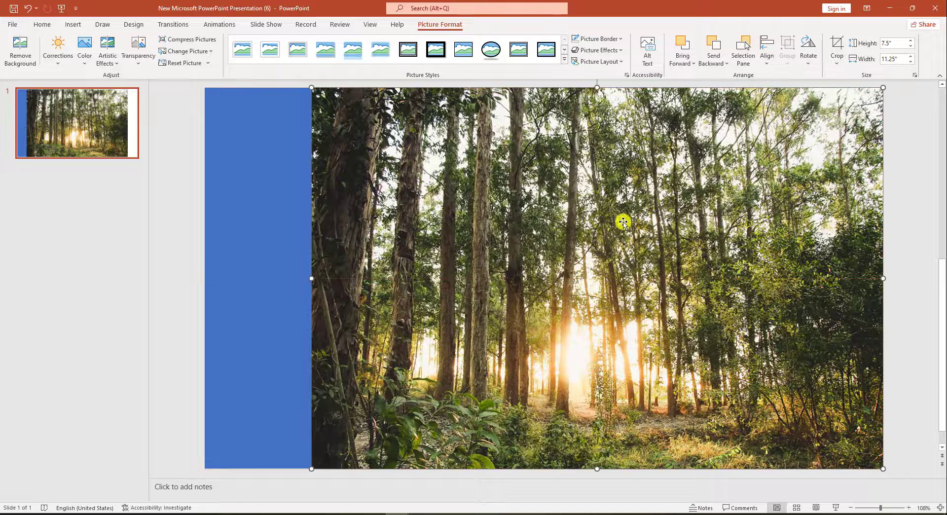
{"action": "right_click", "coordinate": [554, 211]}
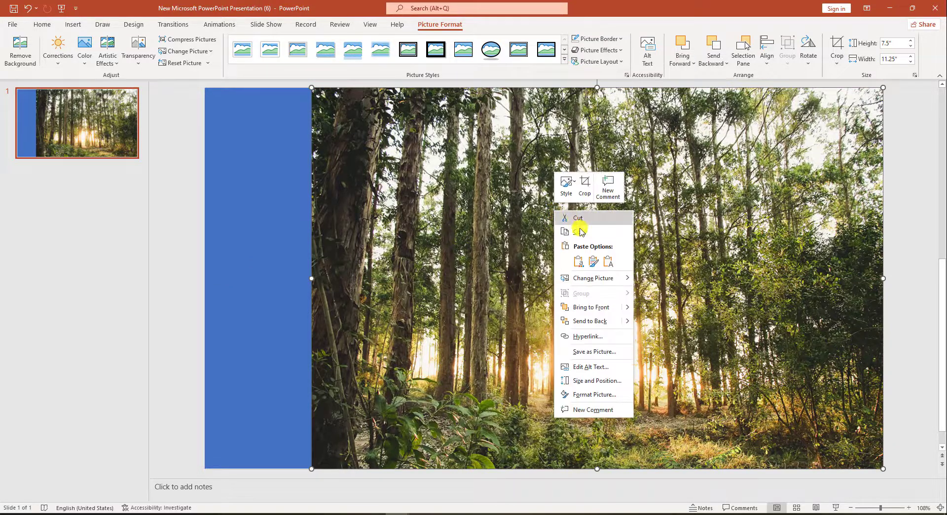
{"action": "mouse_move", "coordinate": [617, 321]}
{"action": "left_click", "coordinate": [650, 321]}
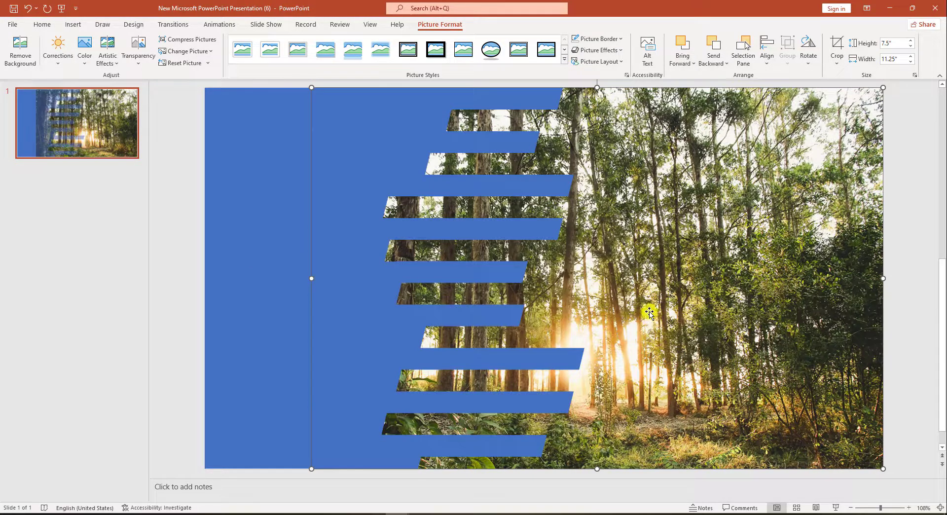
Subtract the blue strip shape from the forest photo.
{"action": "left_click", "coordinate": [288, 241], "text": "shift"}
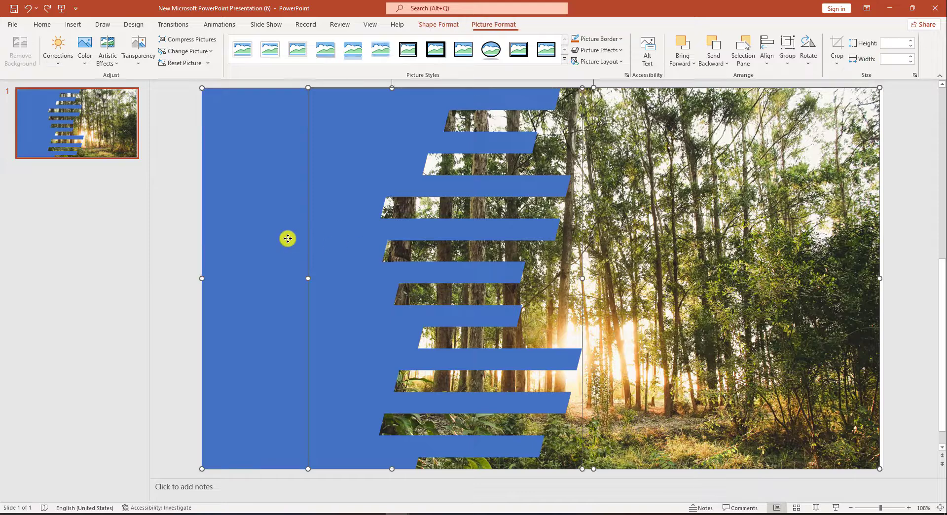
{"action": "left_click", "coordinate": [439, 24]}
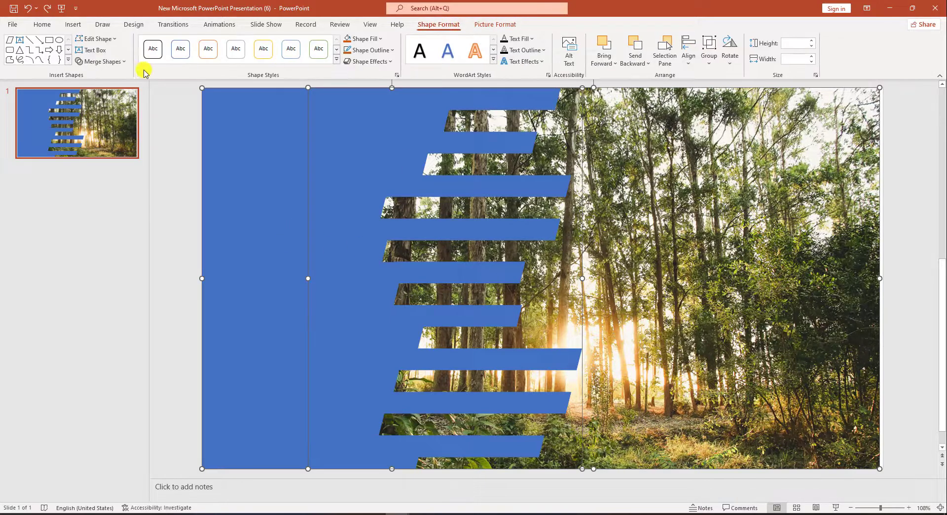
{"action": "left_click", "coordinate": [119, 61]}
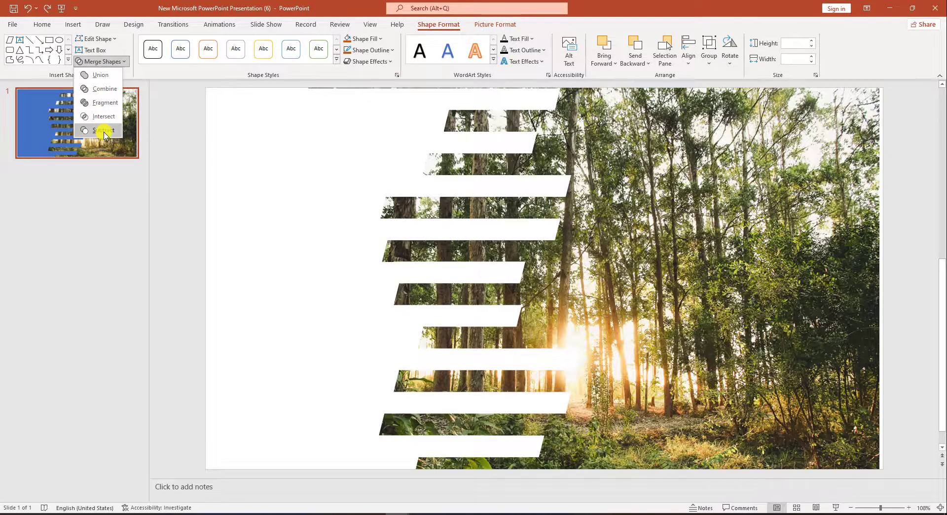
{"action": "left_click", "coordinate": [103, 131]}
Give the cut-out forest picture an outer shadow.
{"action": "left_click", "coordinate": [619, 61]}
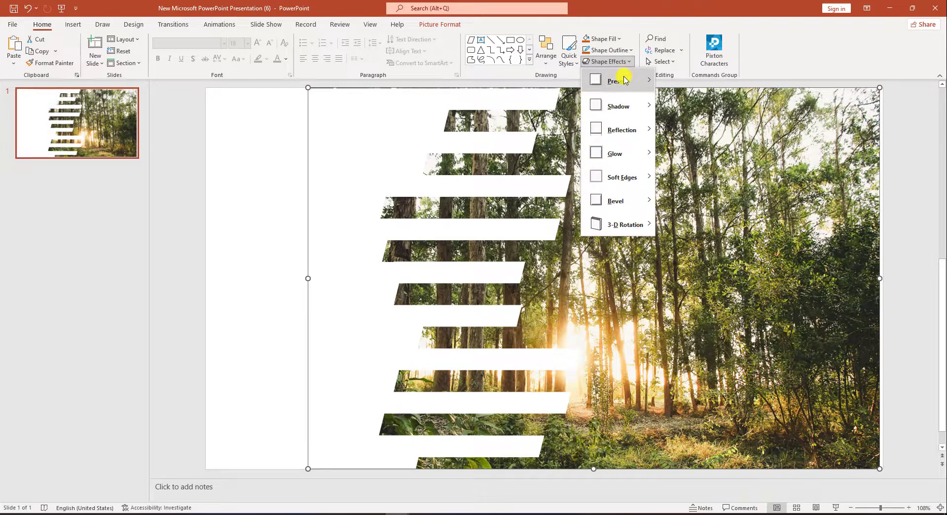
{"action": "mouse_move", "coordinate": [624, 79]}
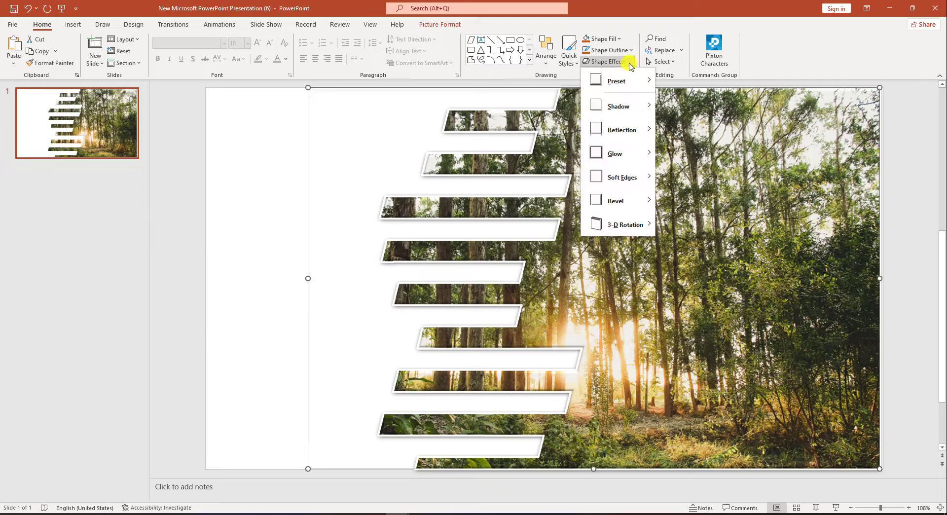
{"action": "mouse_move", "coordinate": [620, 104]}
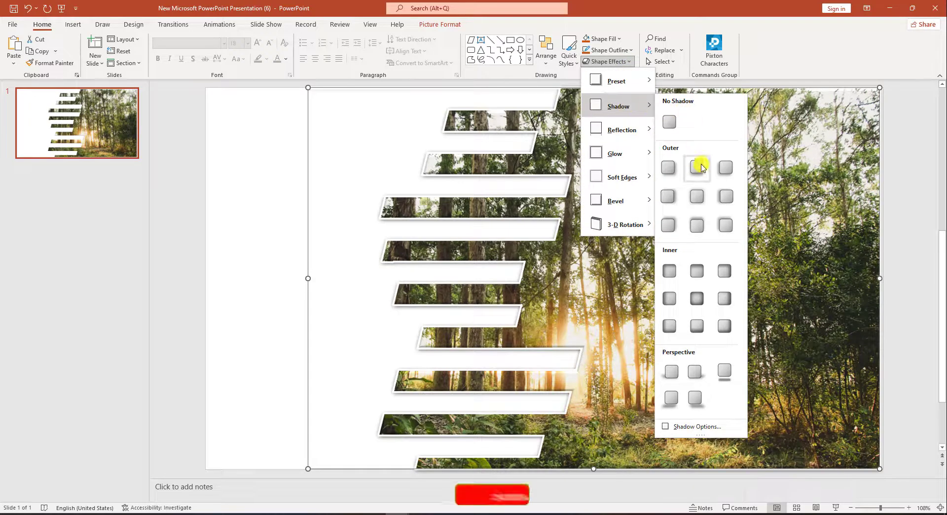
{"action": "left_click", "coordinate": [697, 195]}
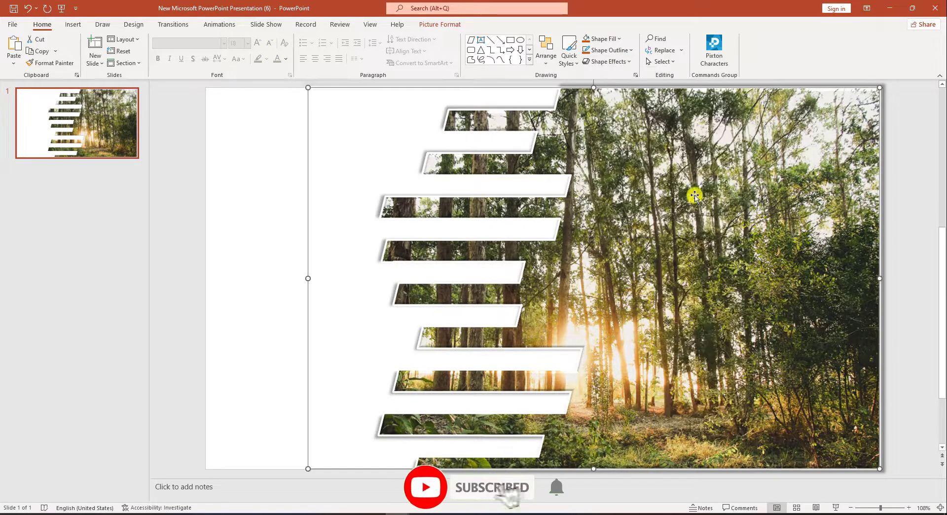
{"action": "left_click", "coordinate": [73, 24]}
Insert the mountain-lake wallpaper image from this device.
{"action": "left_click", "coordinate": [72, 54]}
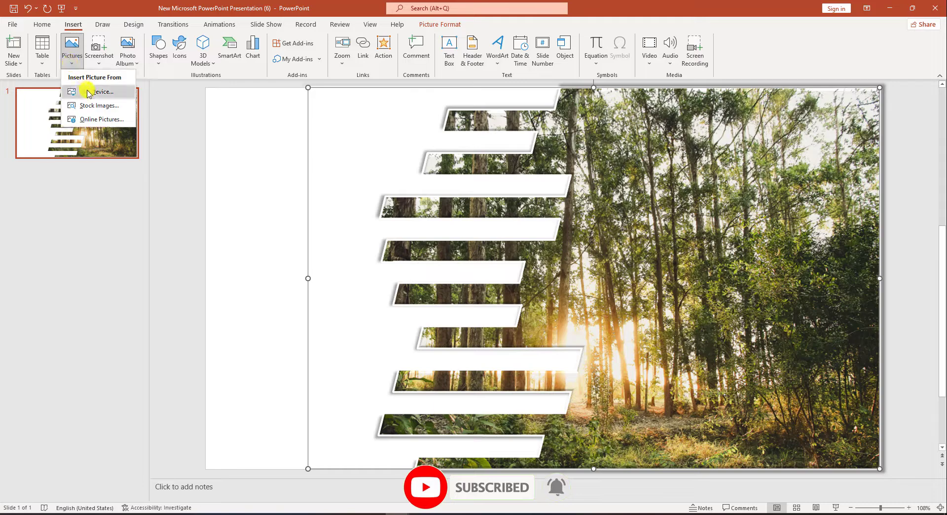
{"action": "left_click", "coordinate": [81, 93]}
{"action": "left_click", "coordinate": [277, 90]}
{"action": "left_click", "coordinate": [385, 249]}
Send the lake photo to back and apply the Preset 1 picture effect.
{"action": "right_click", "coordinate": [391, 227]}
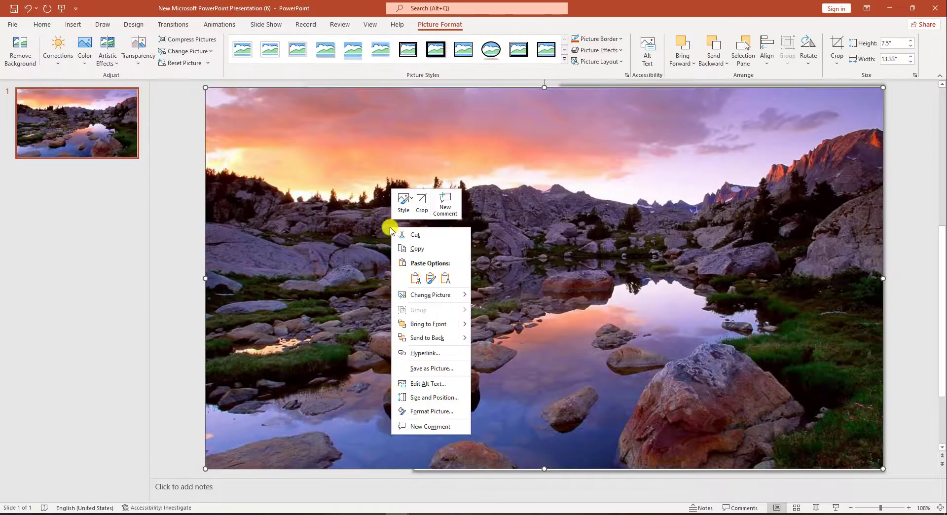
{"action": "mouse_move", "coordinate": [435, 337]}
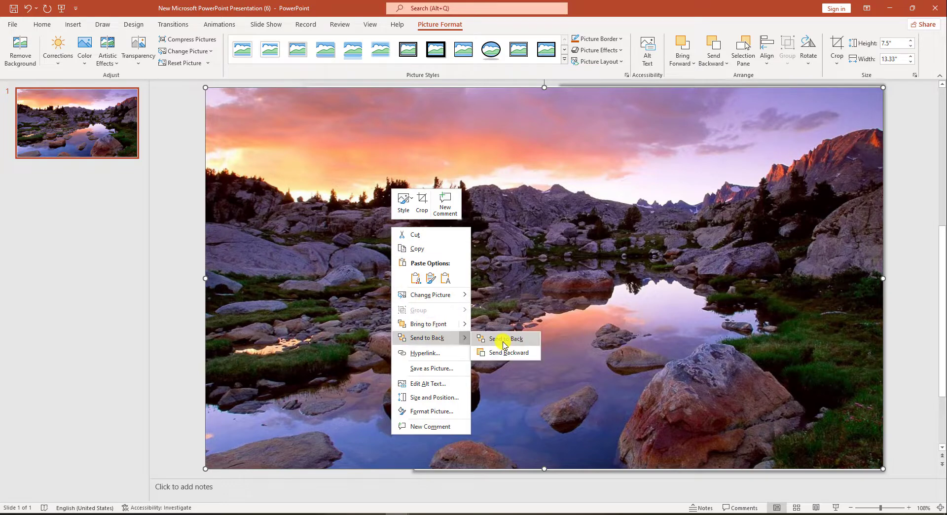
{"action": "left_click", "coordinate": [494, 339]}
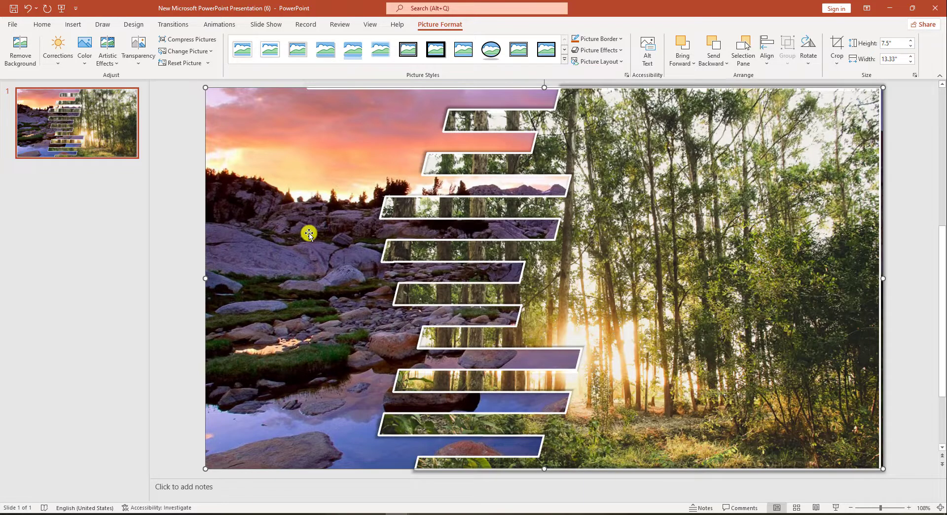
{"action": "left_click", "coordinate": [617, 51]}
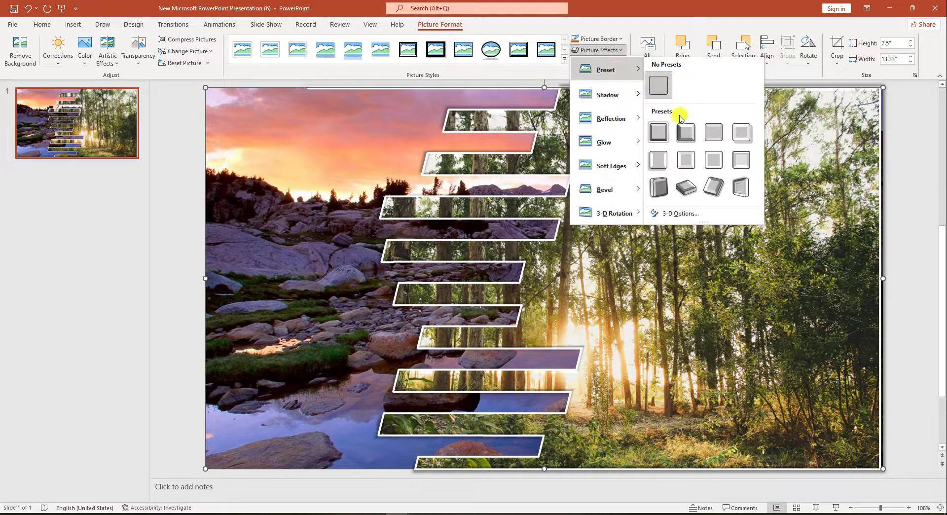
{"action": "left_click", "coordinate": [657, 131]}
{"action": "key", "text": "Escape"}
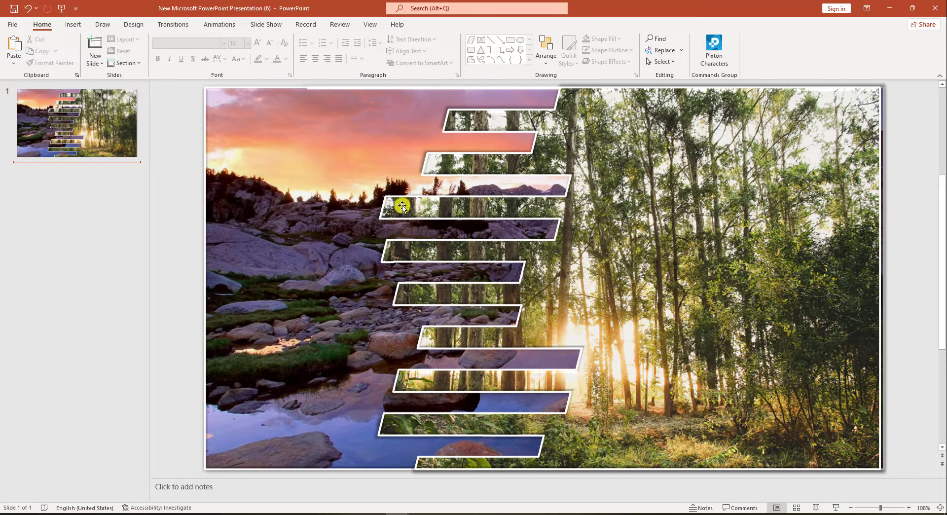
Give slide 1 a horizontal Blinds transition lasting 1.40 seconds.
{"action": "left_click", "coordinate": [173, 26]}
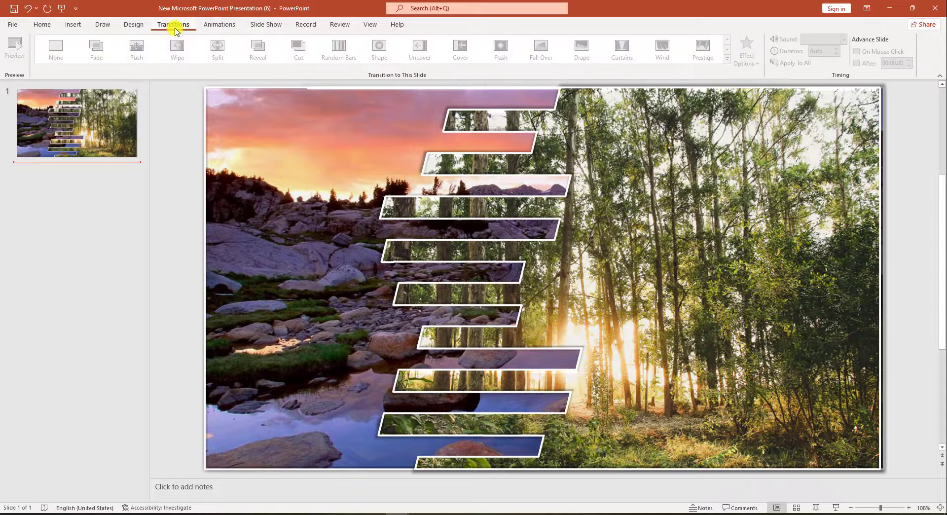
{"action": "left_click", "coordinate": [118, 138]}
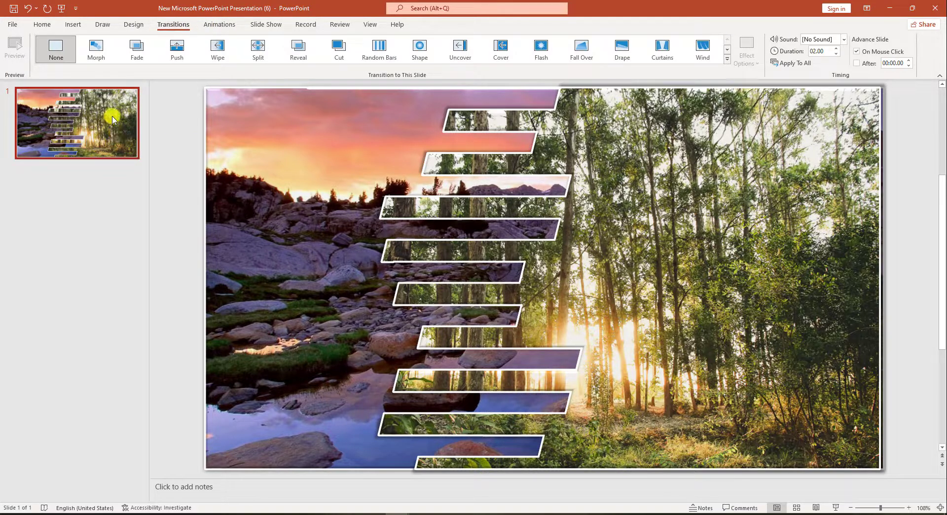
{"action": "left_click", "coordinate": [379, 49]}
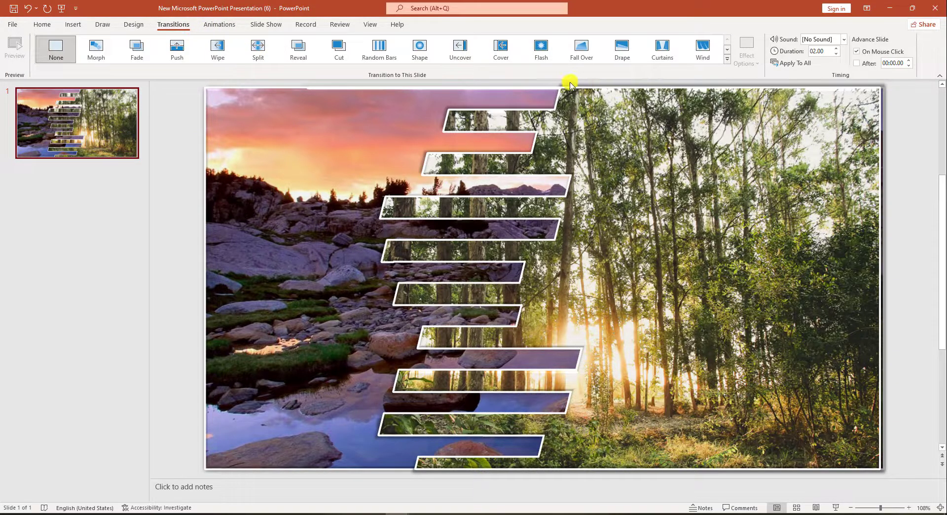
{"action": "left_click", "coordinate": [727, 59]}
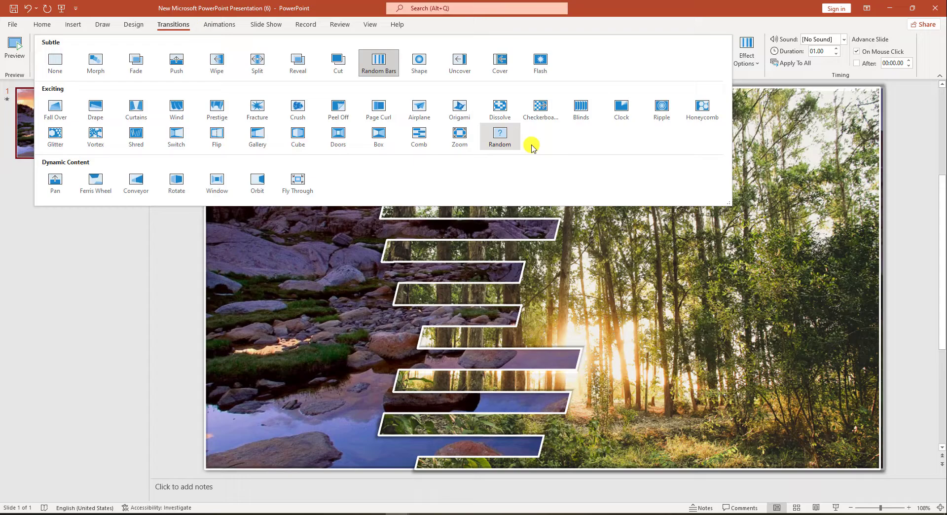
{"action": "left_click", "coordinate": [585, 110]}
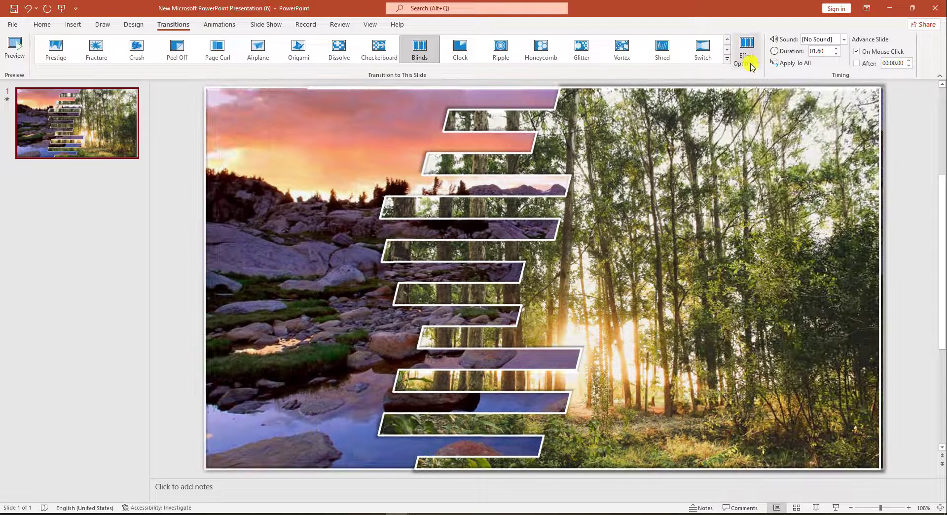
{"action": "left_click", "coordinate": [747, 58]}
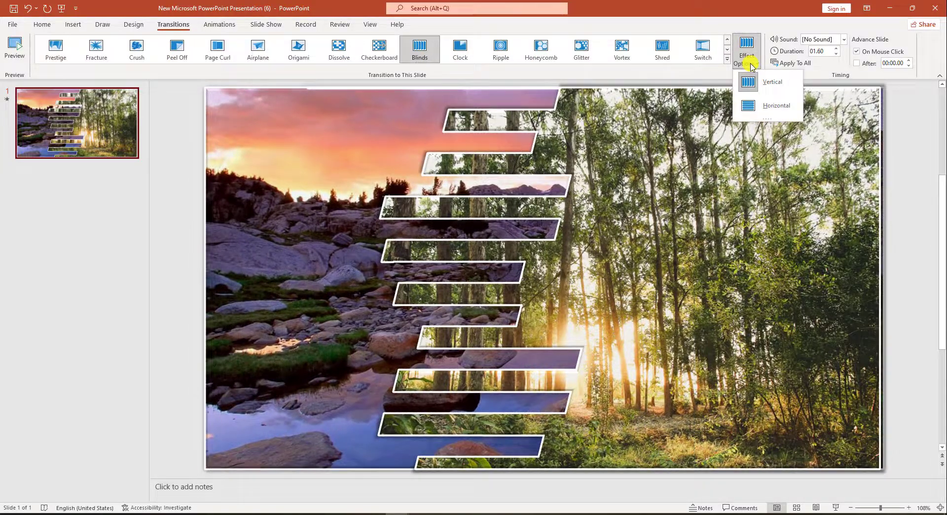
{"action": "left_click", "coordinate": [761, 106]}
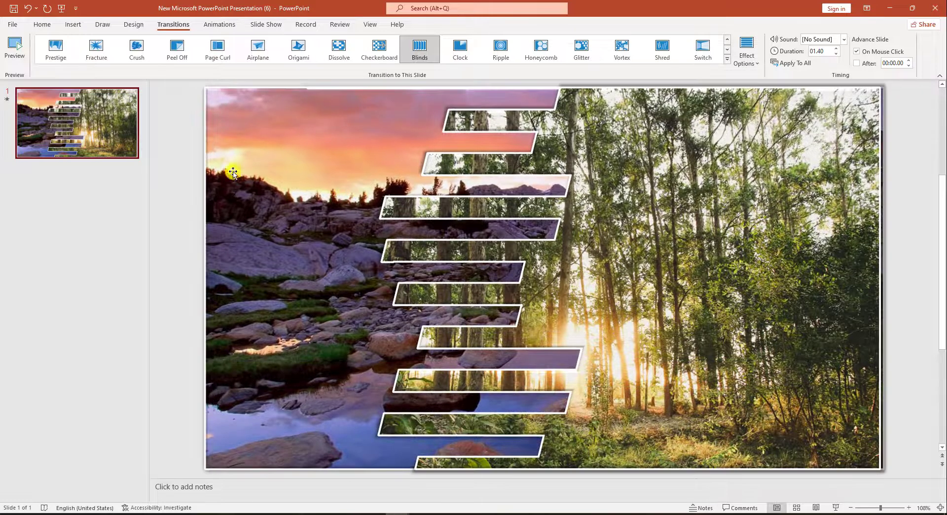
Draw an empty text box over the trees on the right side of the slide.
{"action": "left_click", "coordinate": [73, 25]}
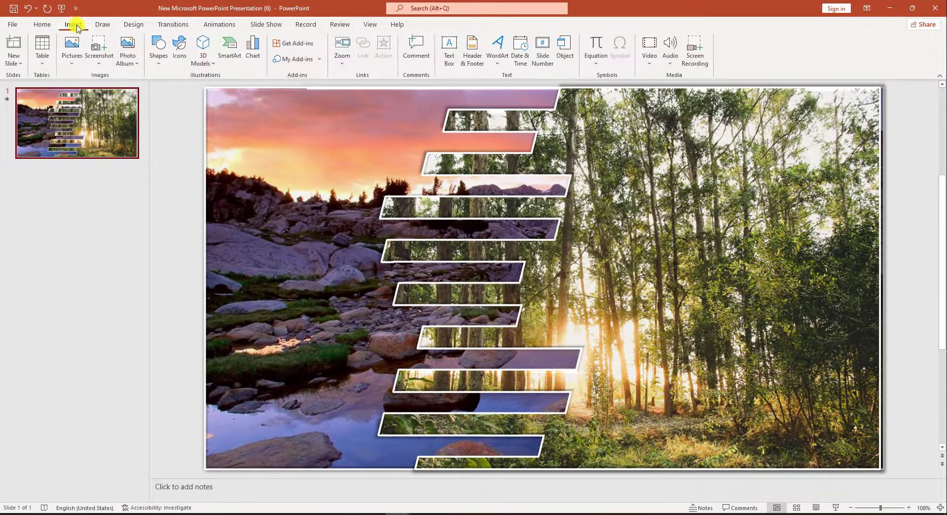
{"action": "left_click", "coordinate": [160, 65]}
{"action": "left_click", "coordinate": [165, 90]}
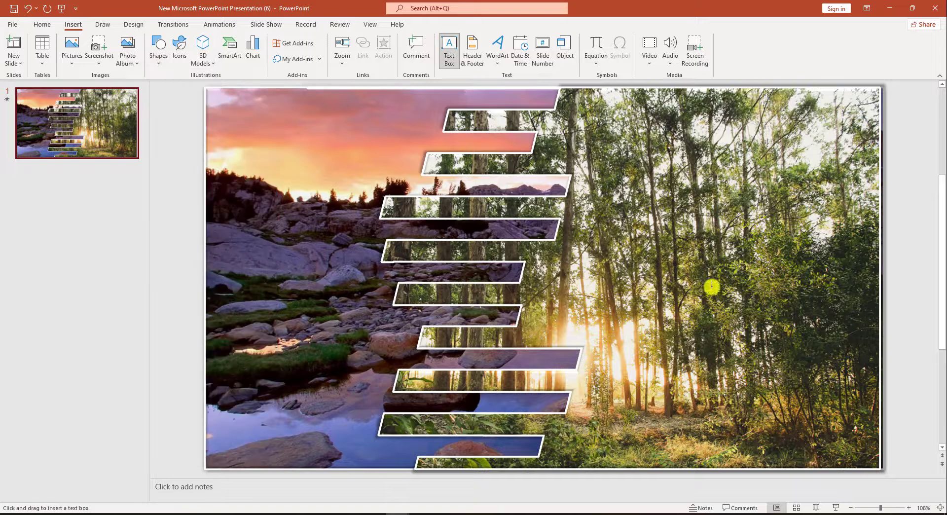
{"action": "left_click_drag", "start_coordinate": [685, 215], "coordinate": [847, 435]}
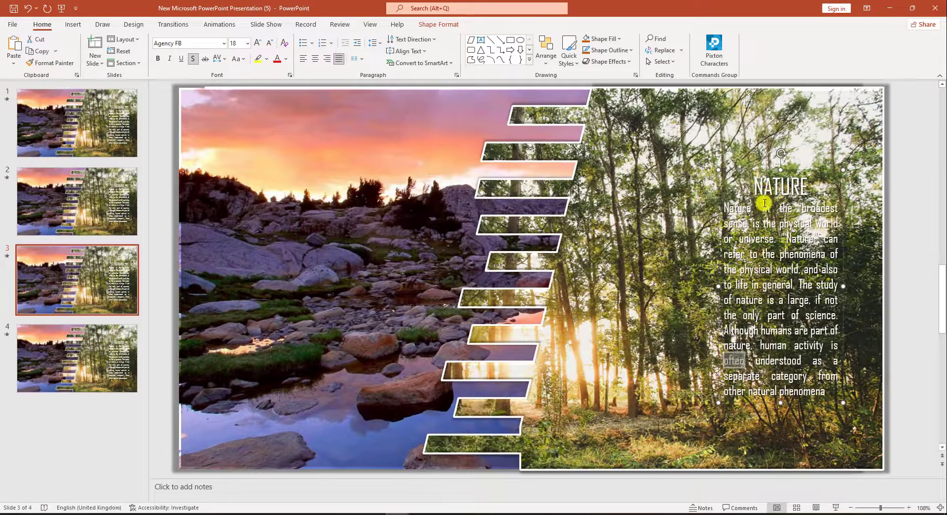
{"action": "left_click_drag", "start_coordinate": [754, 188], "coordinate": [822, 399]}
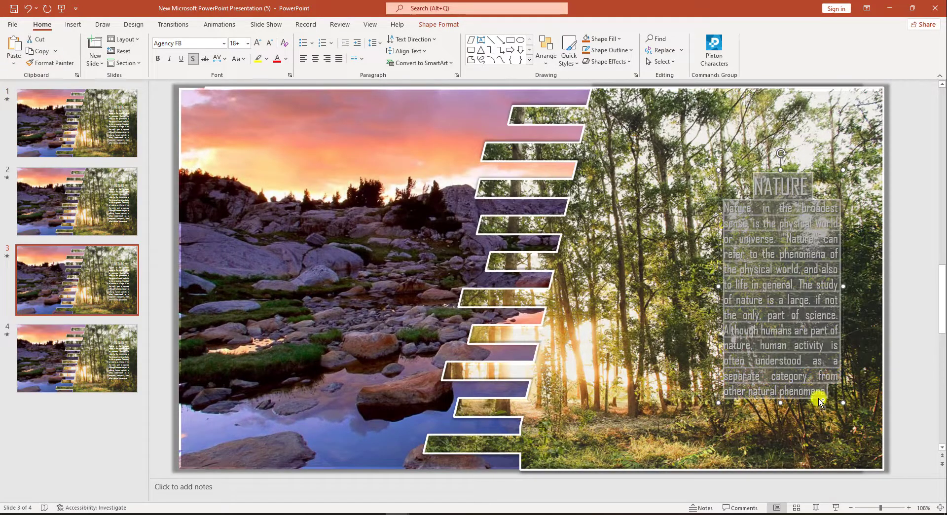